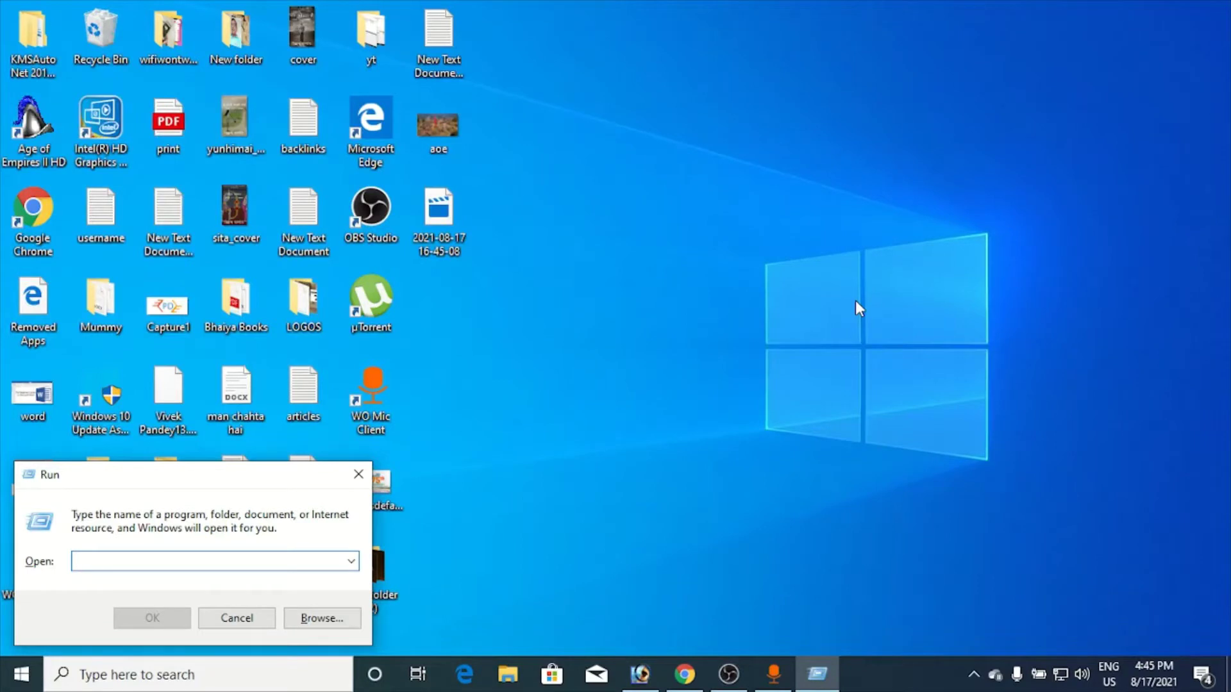
# Step: Open the user's temporary files folder with the Run command %temp%
pyautogui.write('%te')
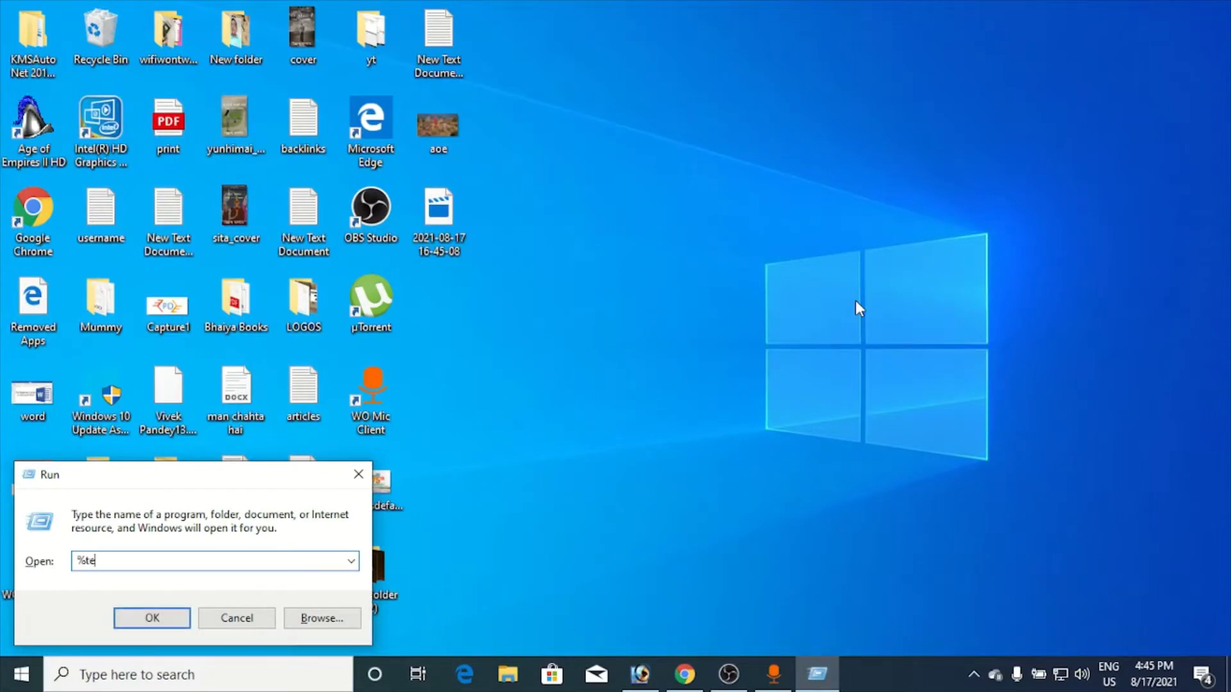
pyautogui.write('mp%')
pyautogui.press('Return')
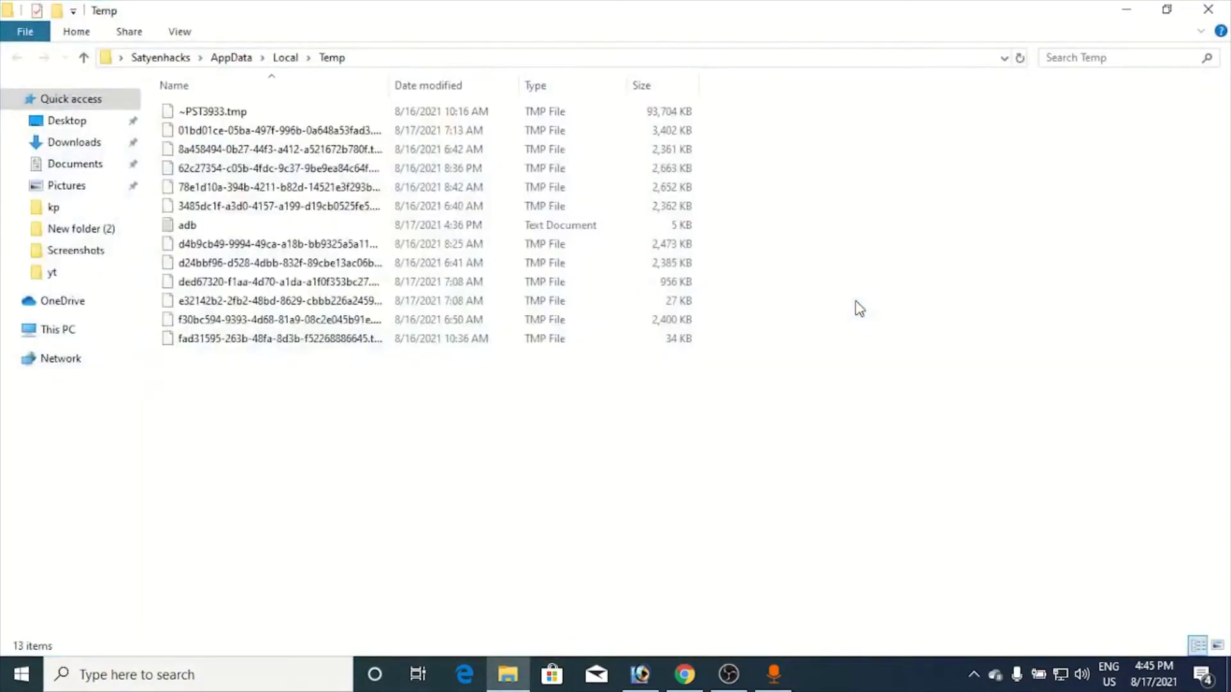
# Step: Try to delete all files in the Temp folder and dismiss the file-in-use dialog
pyautogui.click(427, 290)
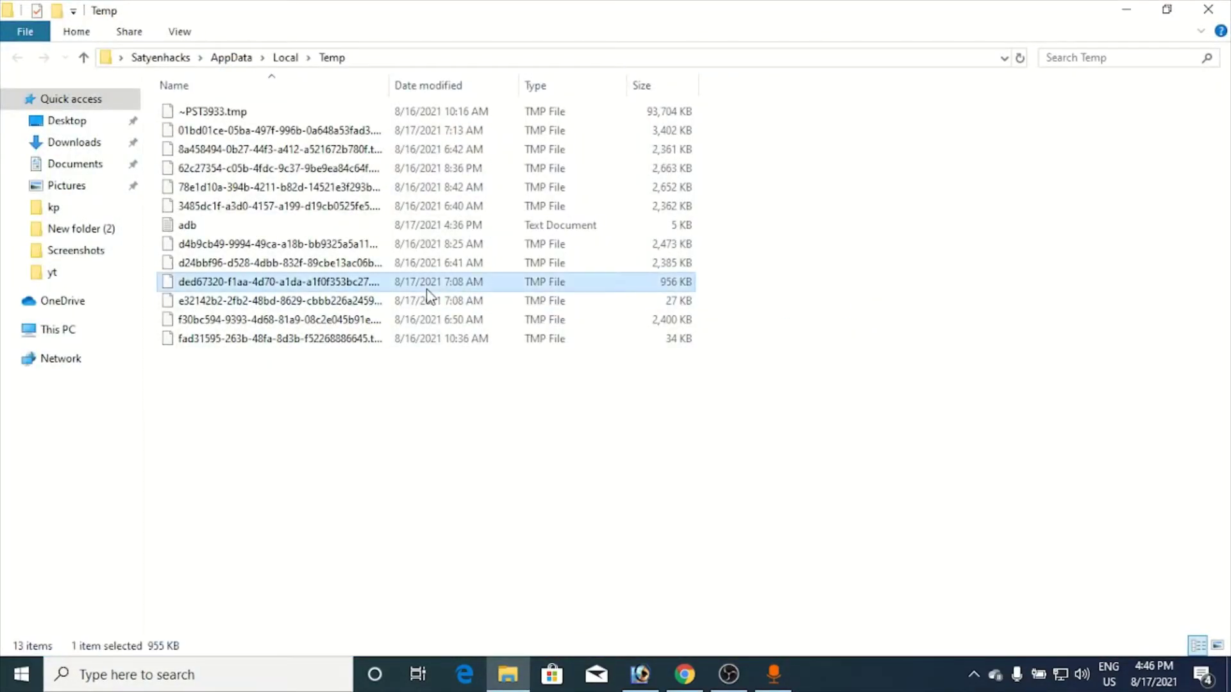
pyautogui.hotkey('ctrl', 'a')
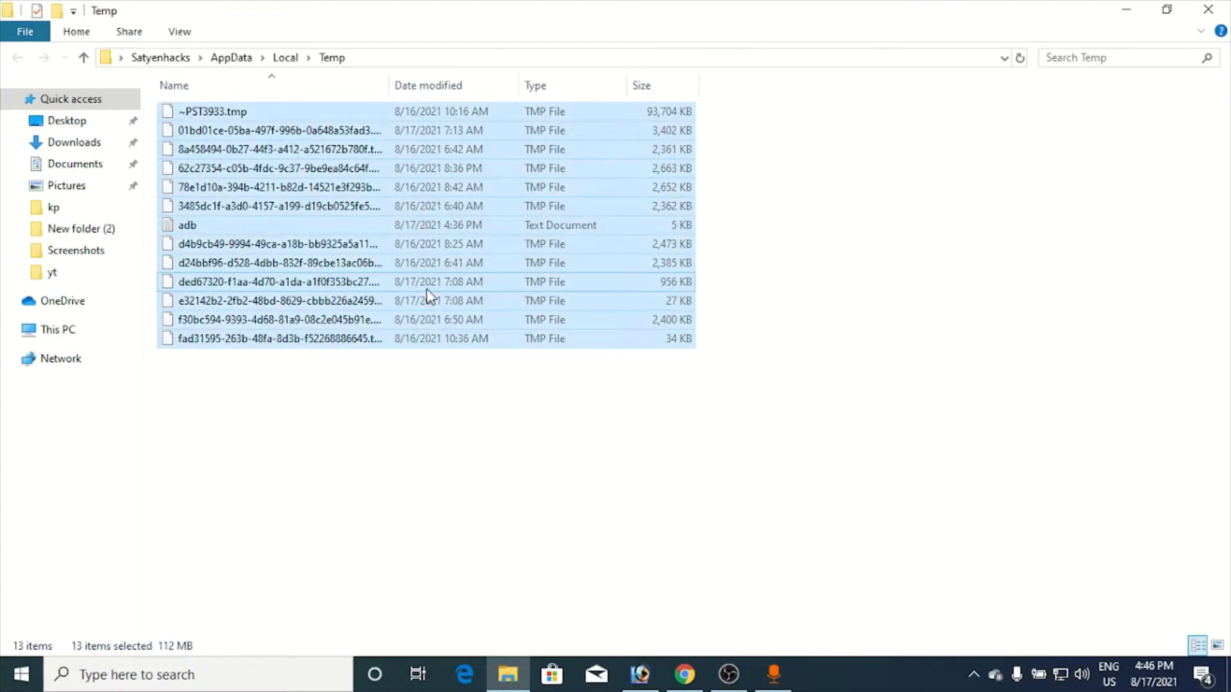
pyautogui.rightClick(426, 290)
pyautogui.click(489, 487)
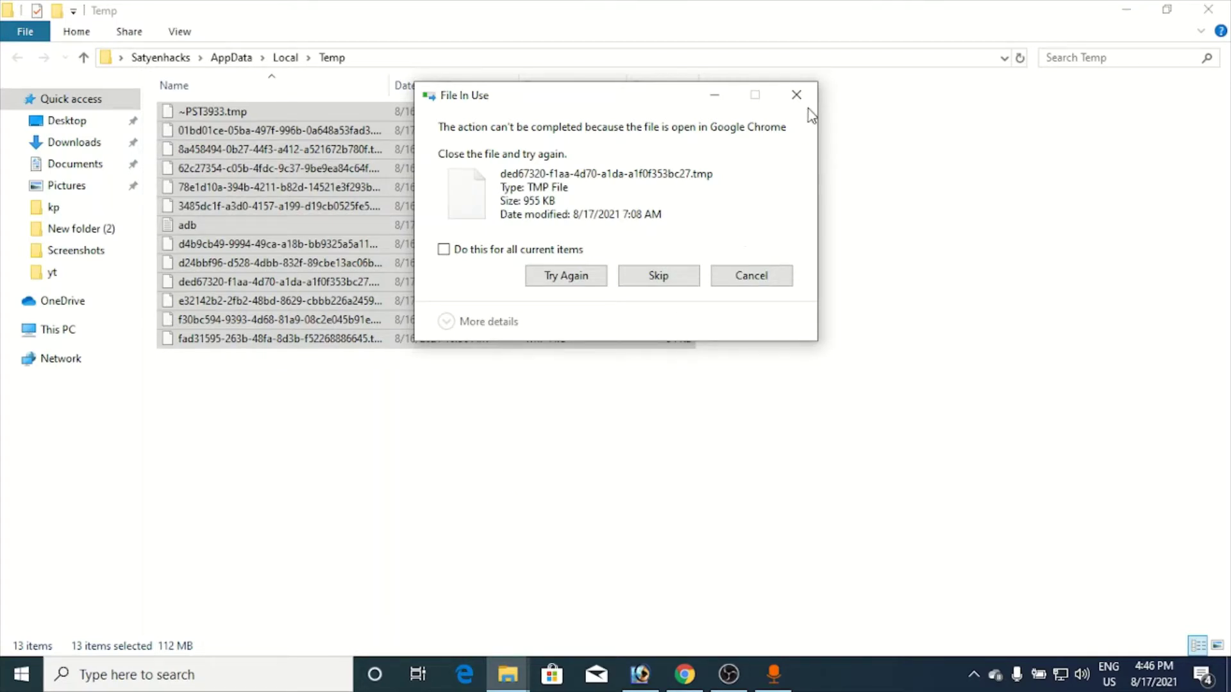
pyautogui.click(797, 96)
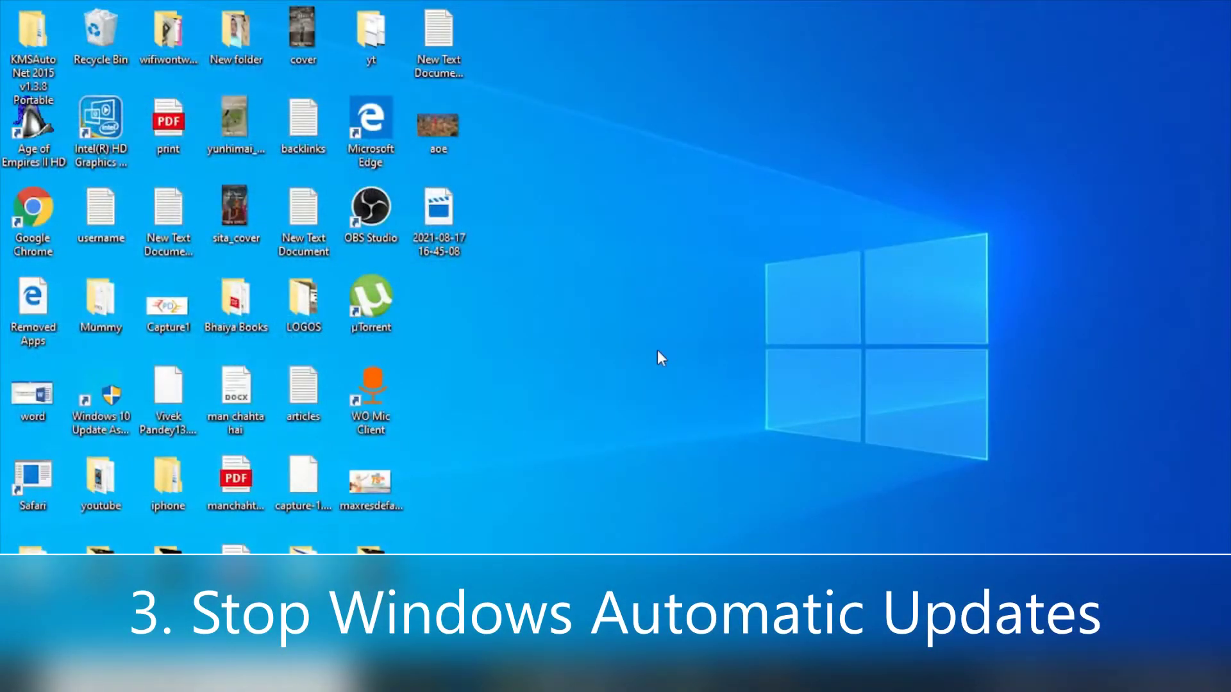
# Step: Open the Services console by running services.msc
pyautogui.press('super+r')
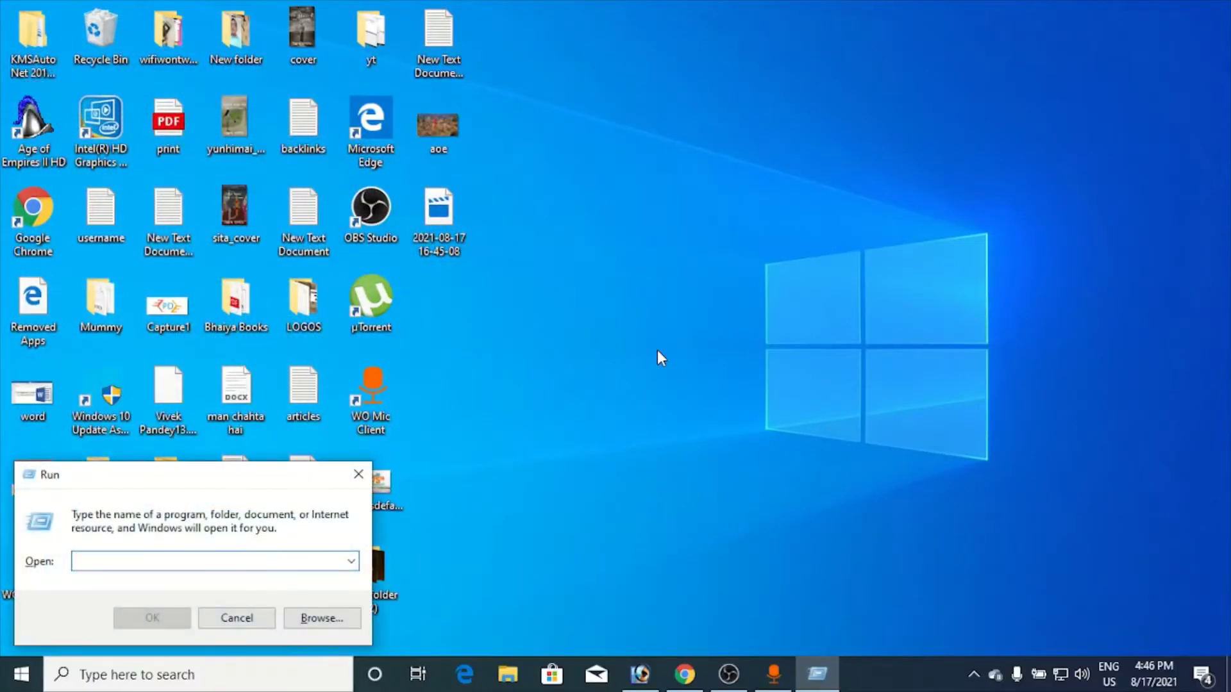
pyautogui.write('s')
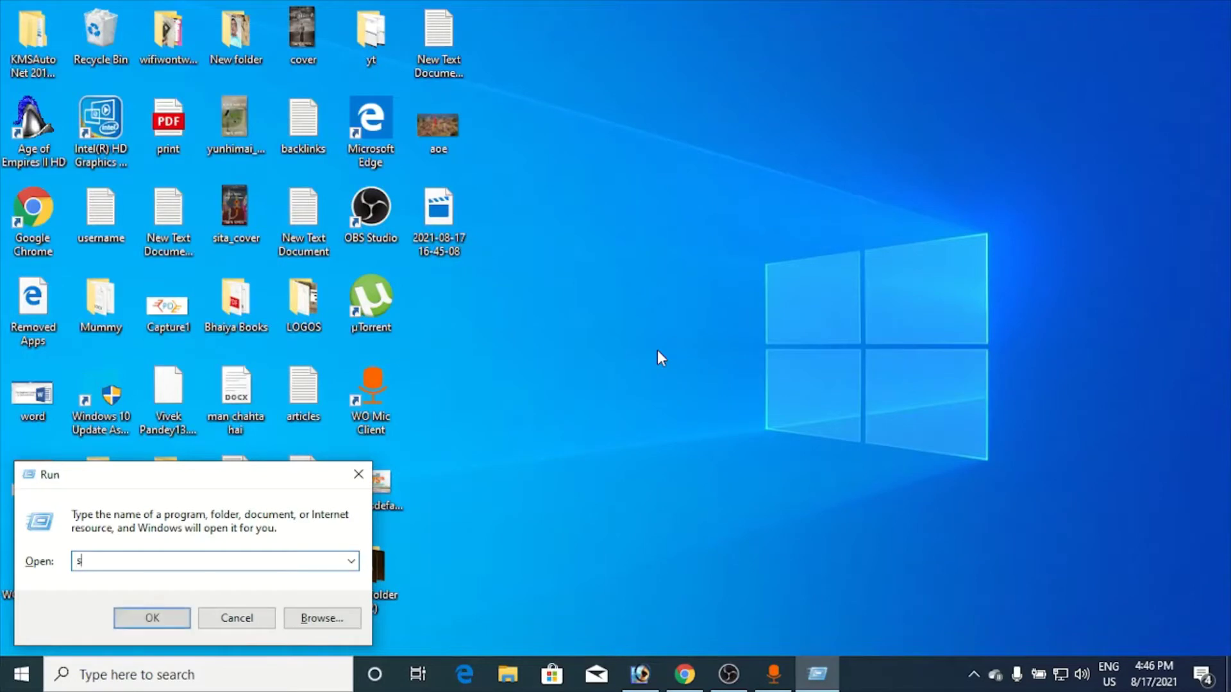
pyautogui.write('ervices')
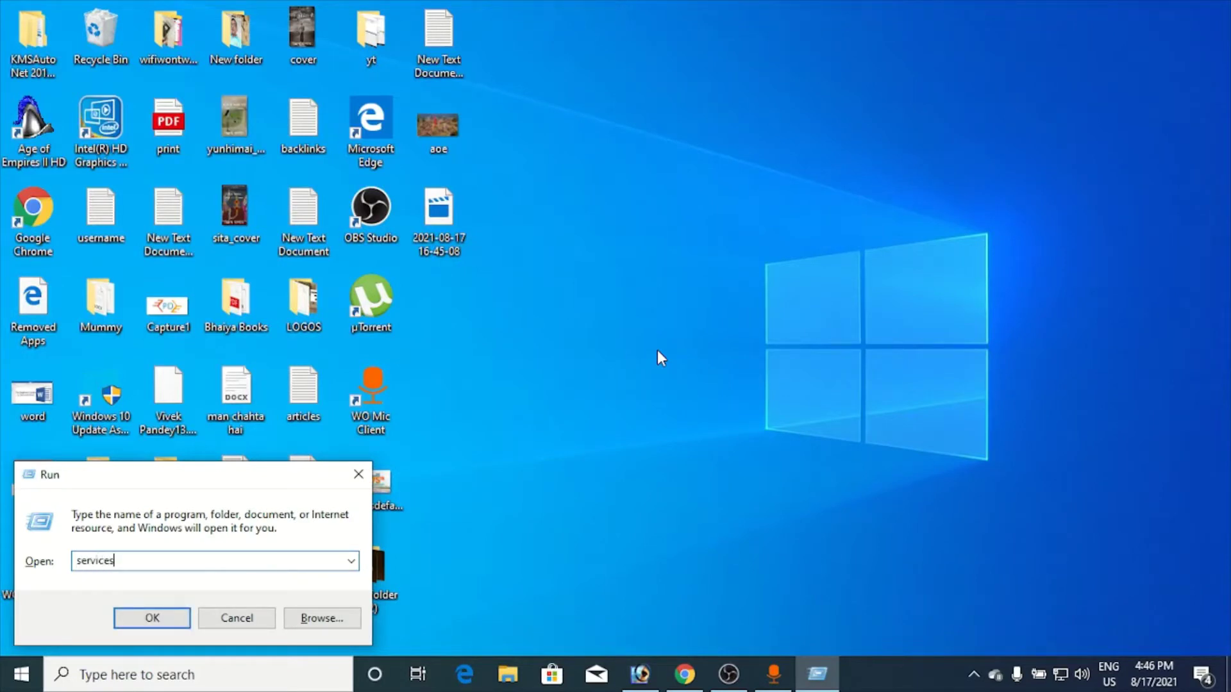
pyautogui.write('.msc')
pyautogui.press('Return')
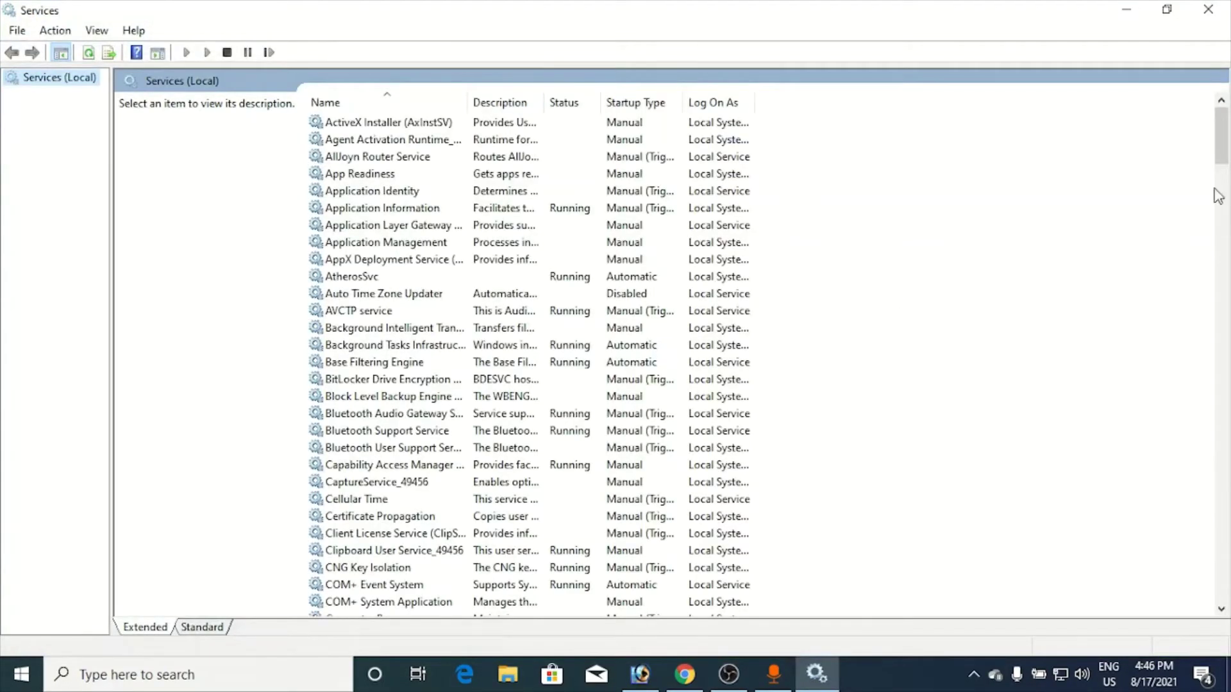
# Step: Open the properties of the Windows Update service and set its startup type to Disabled
pyautogui.moveTo(1225, 146); pyautogui.dragTo(1225, 593)
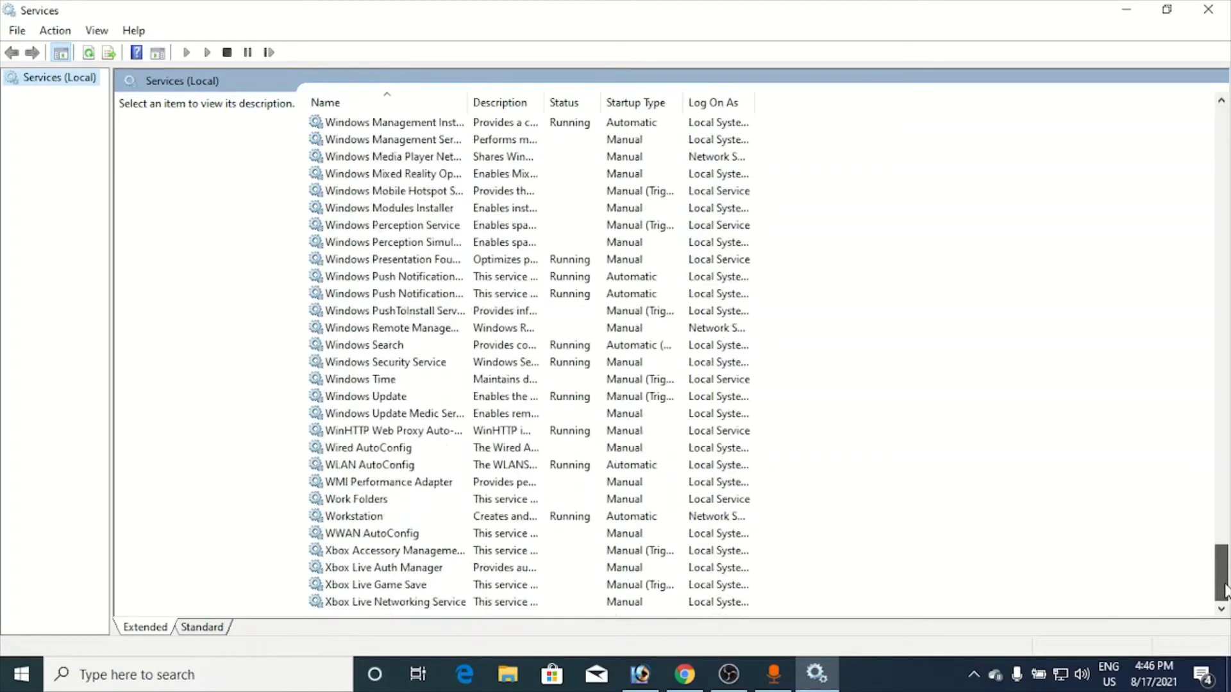
pyautogui.click(456, 399)
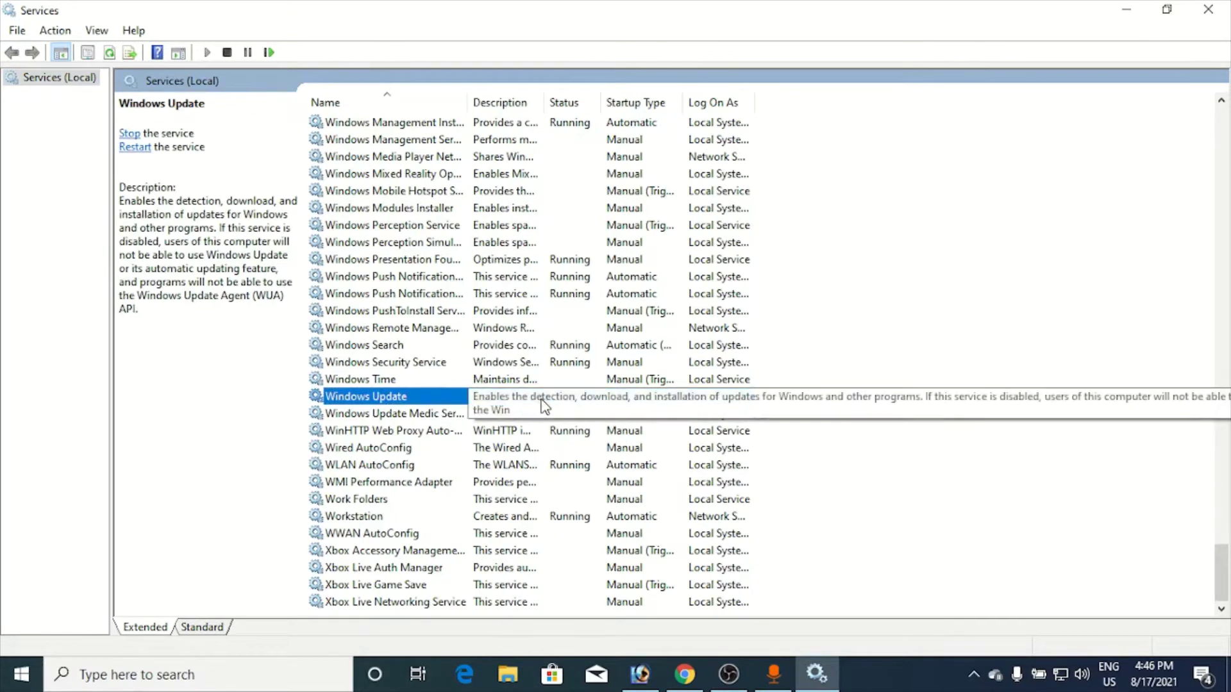
pyautogui.rightClick(425, 398)
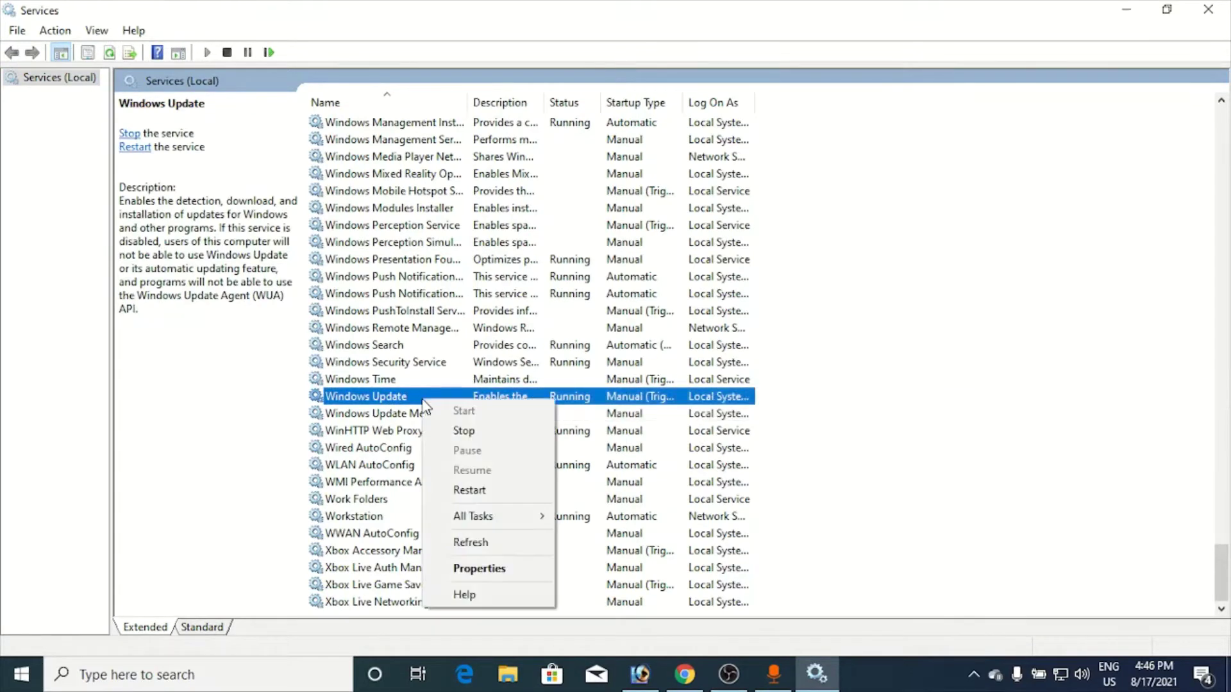
pyautogui.click(493, 568)
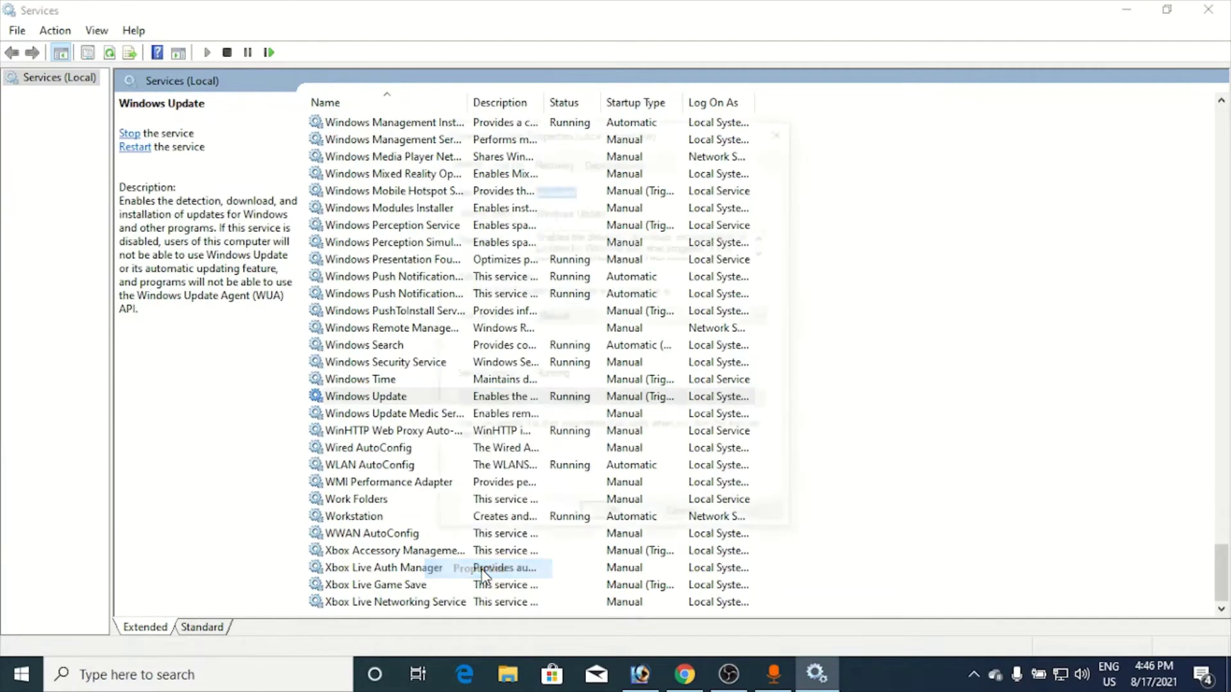
pyautogui.click(588, 317)
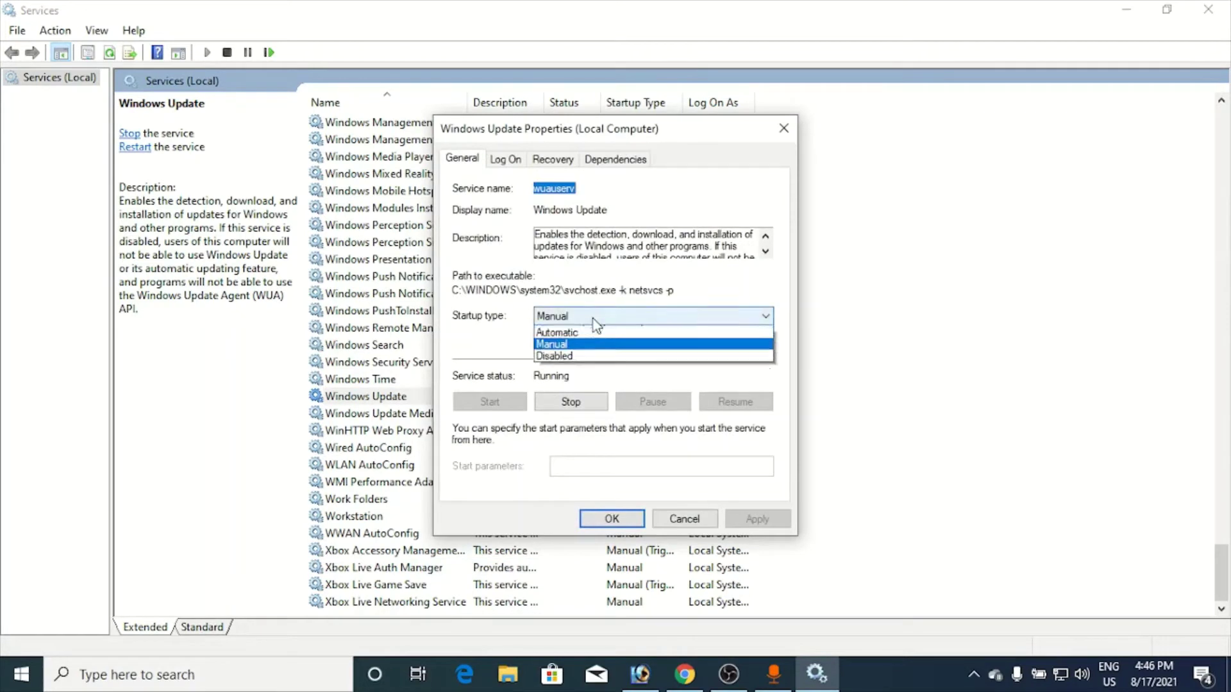
pyautogui.click(592, 368)
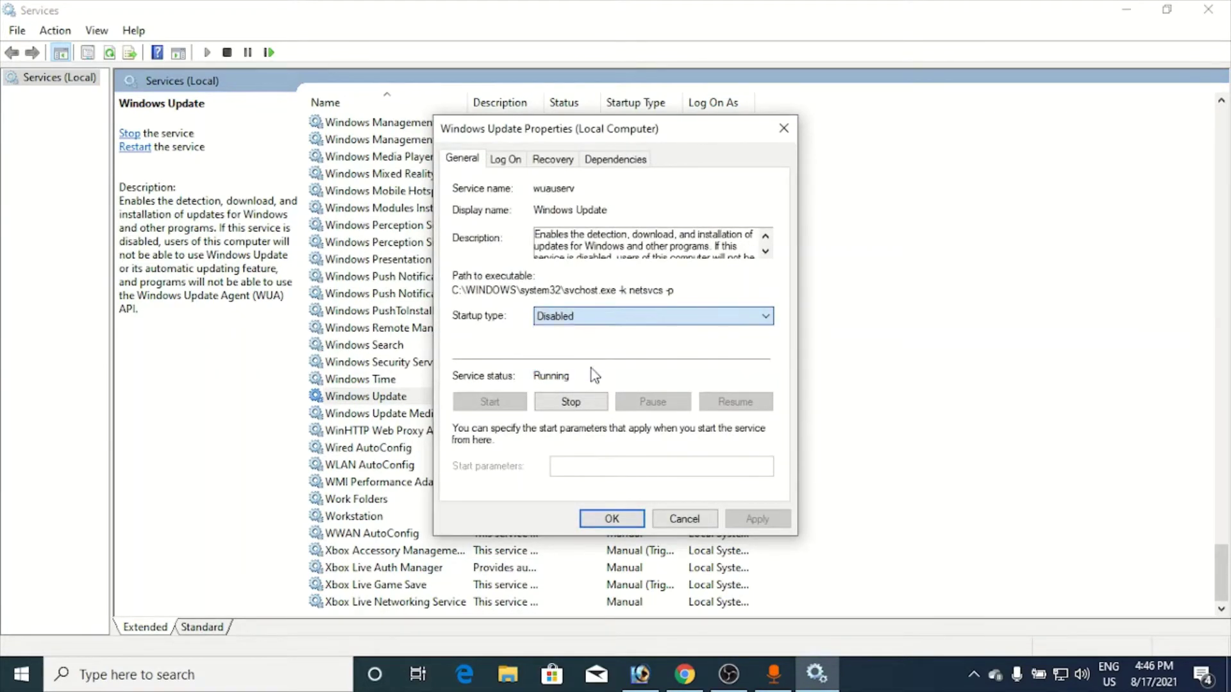
# Step: Stop the Windows Update service, apply the changed properties and close the Services console
pyautogui.click(574, 402)
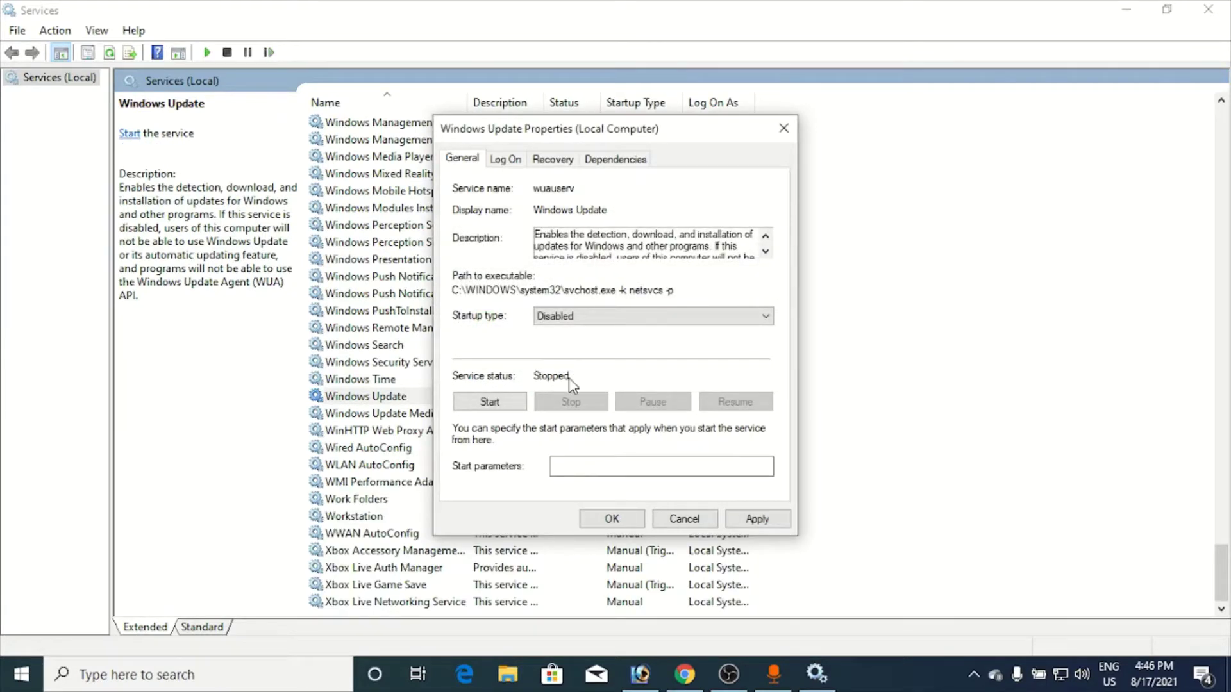
pyautogui.click(757, 519)
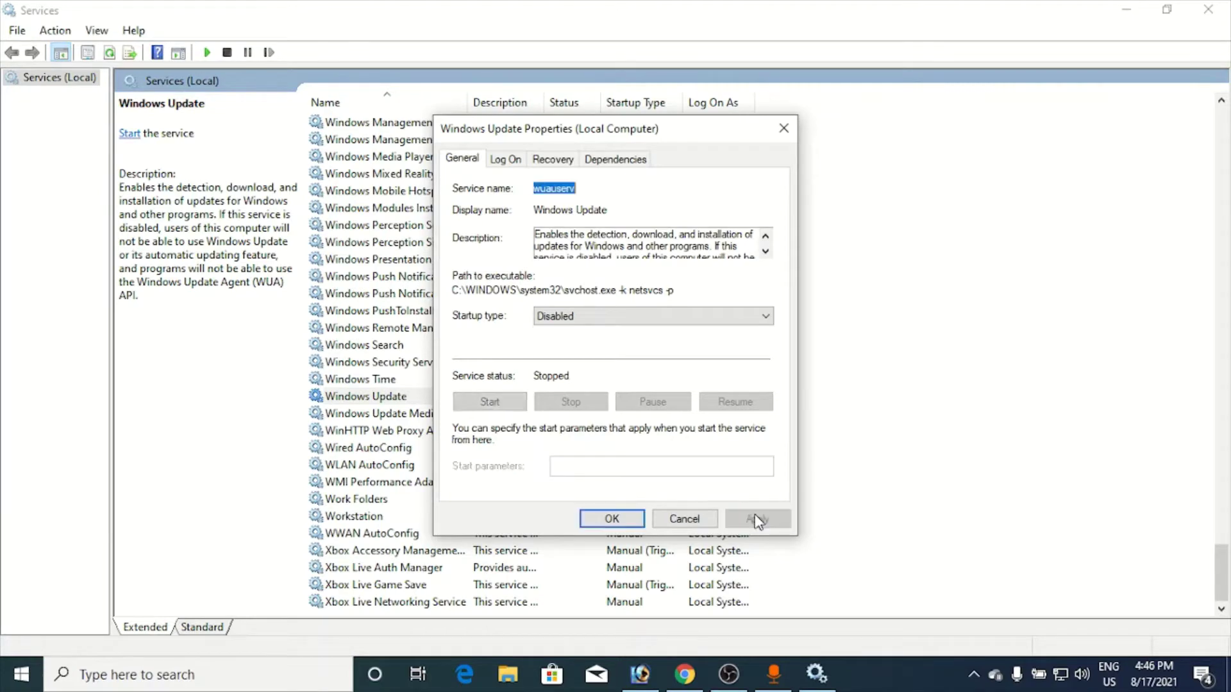
pyautogui.click(611, 519)
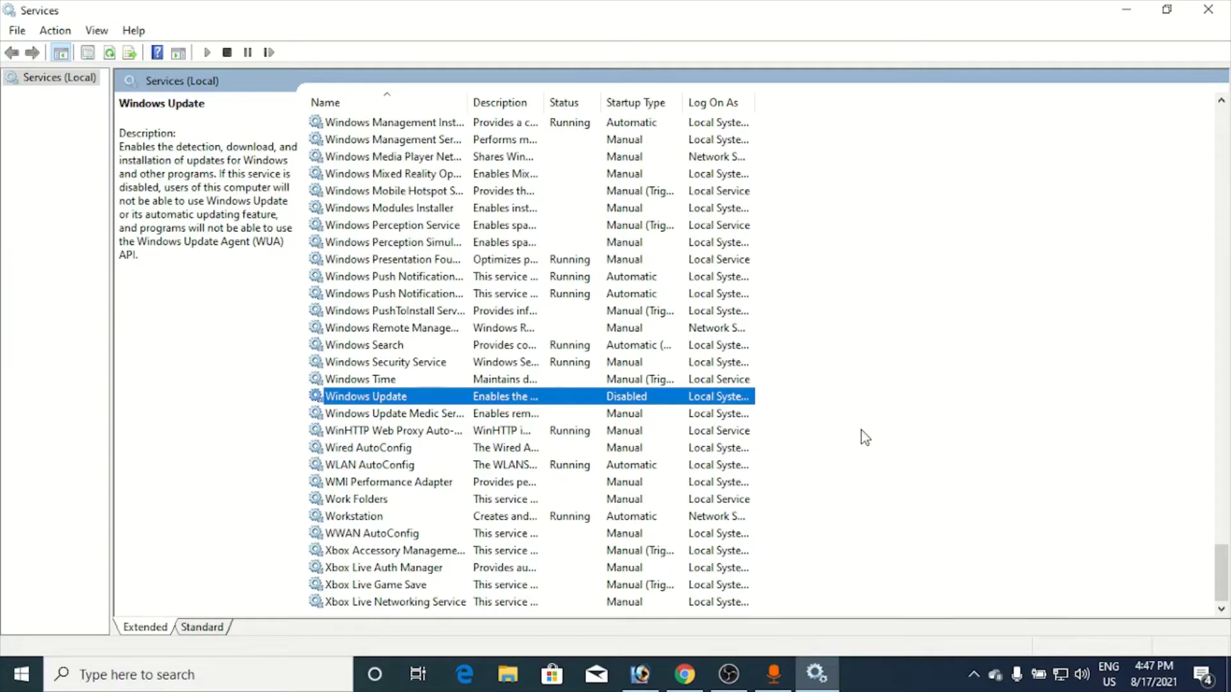
pyautogui.click(1208, 11)
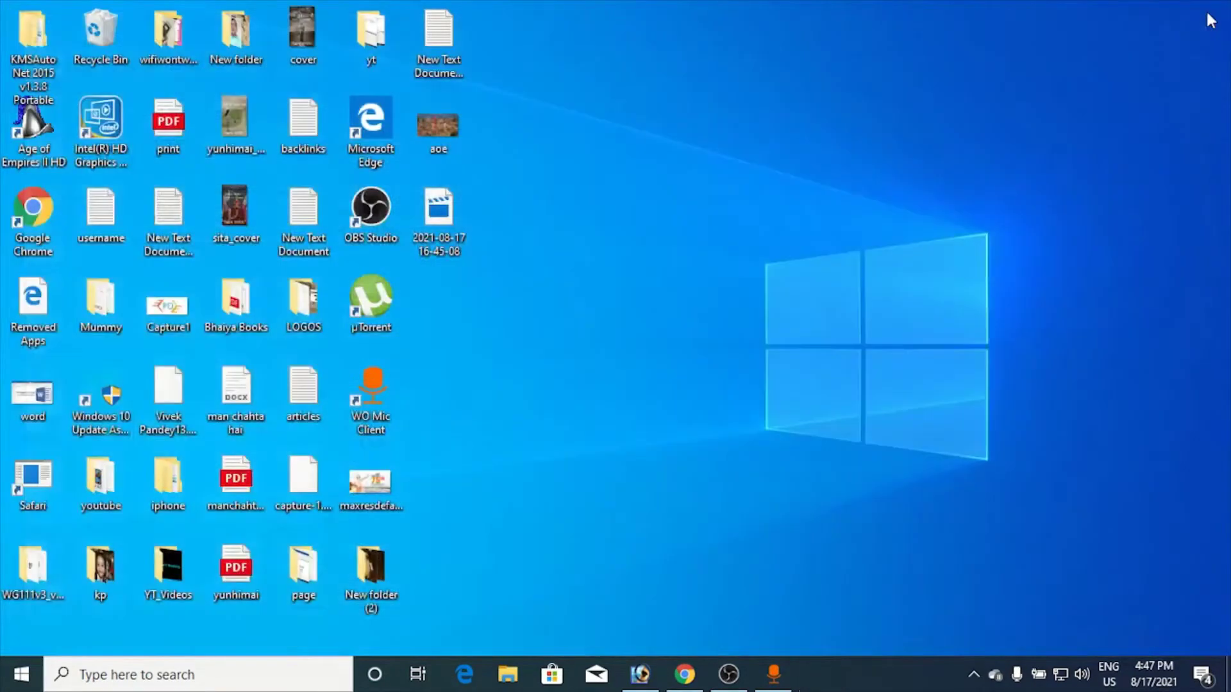
# Step: In the Network & Internet settings, check the metered connection setting in the current network's connection properties
pyautogui.click(29, 676)
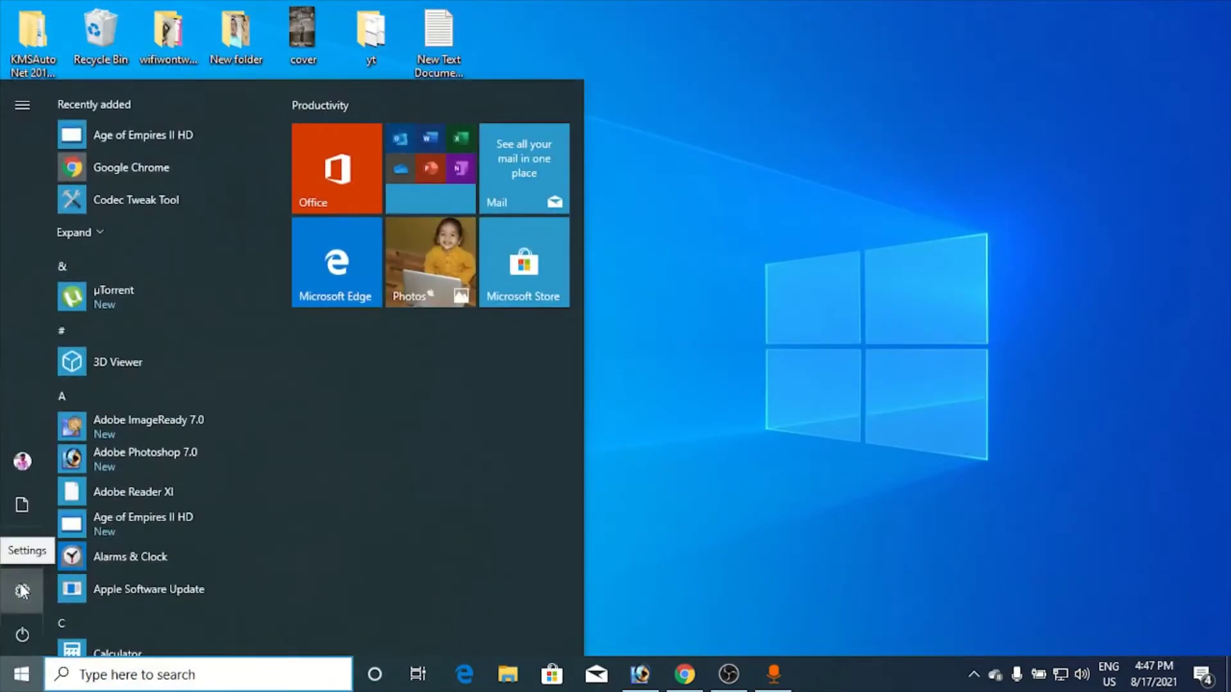
pyautogui.click(22, 590)
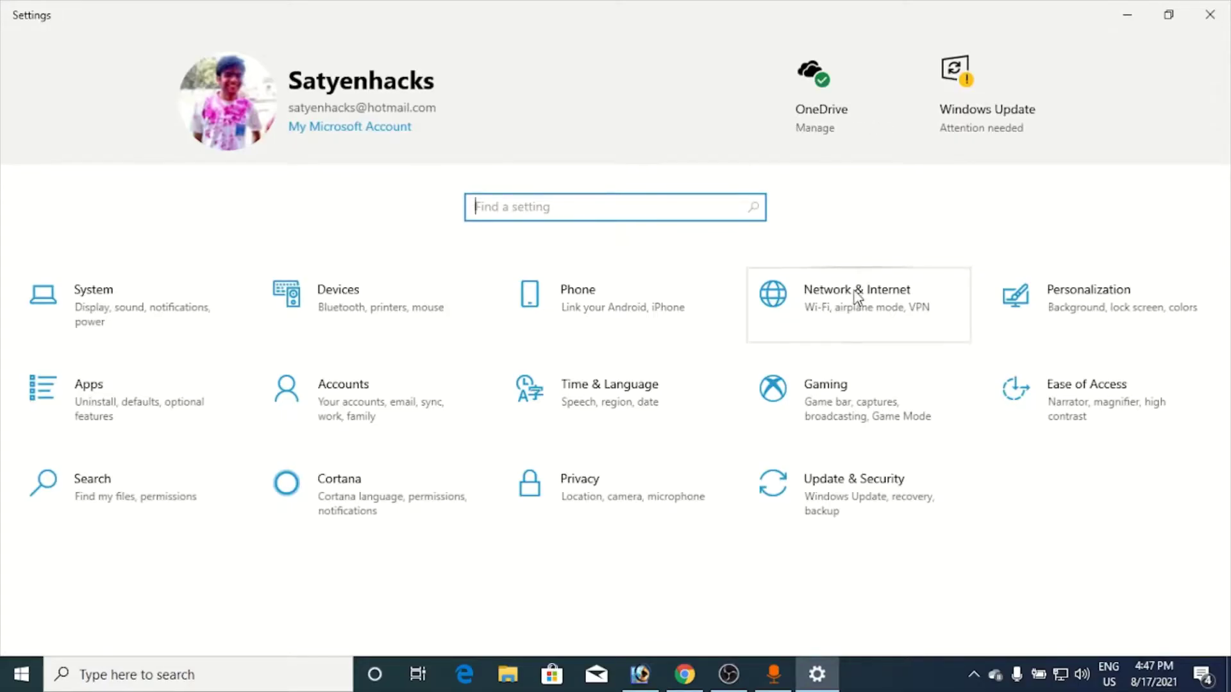
pyautogui.click(855, 297)
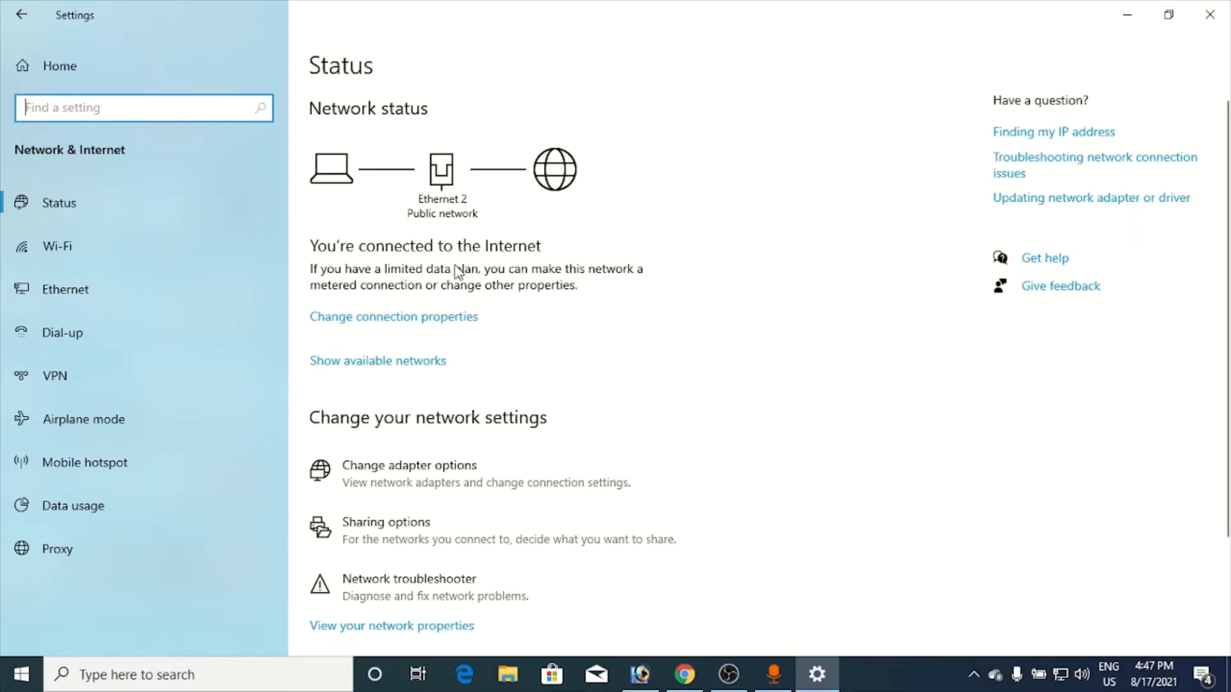
pyautogui.click(428, 321)
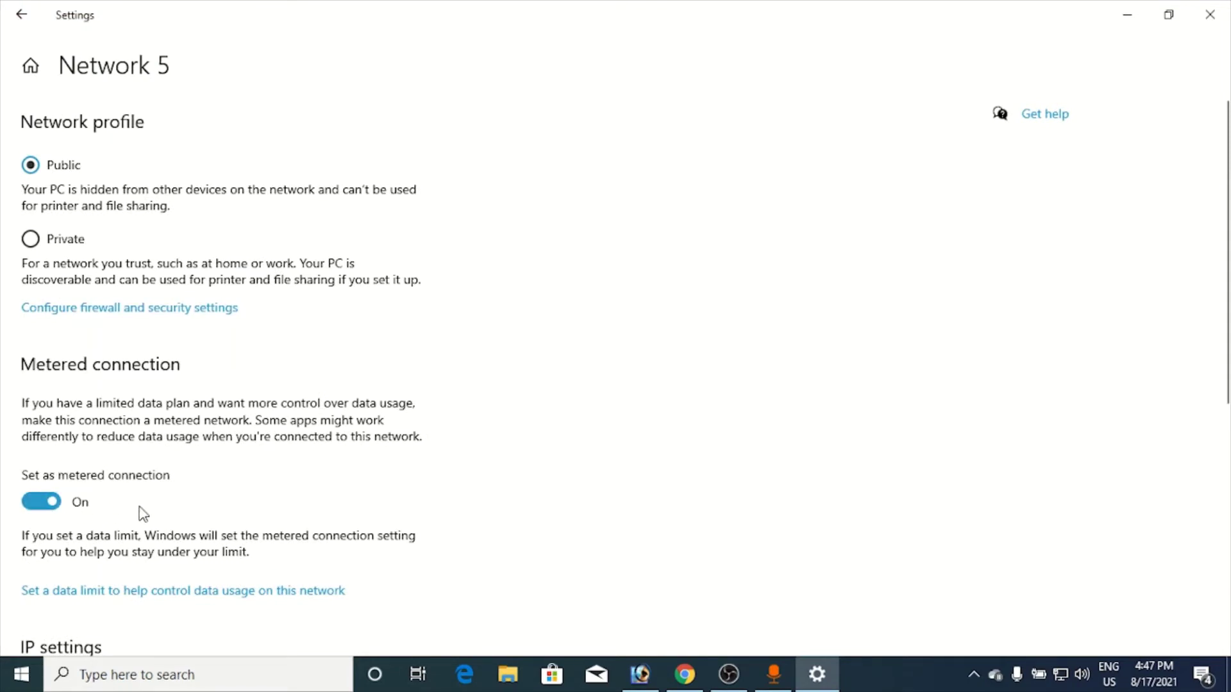
pyautogui.click(12, 13)
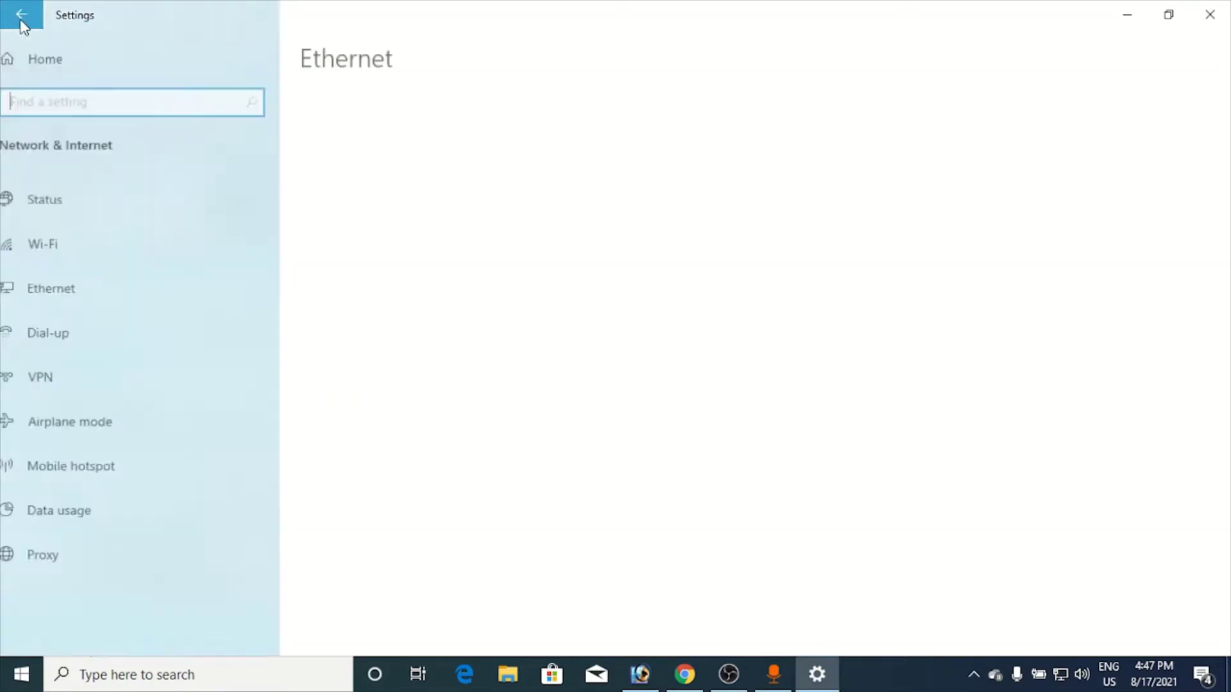
# Step: Check the download bandwidth limits in Delivery Optimization's advanced options under Update & Security, and close Settings
pyautogui.click(53, 64)
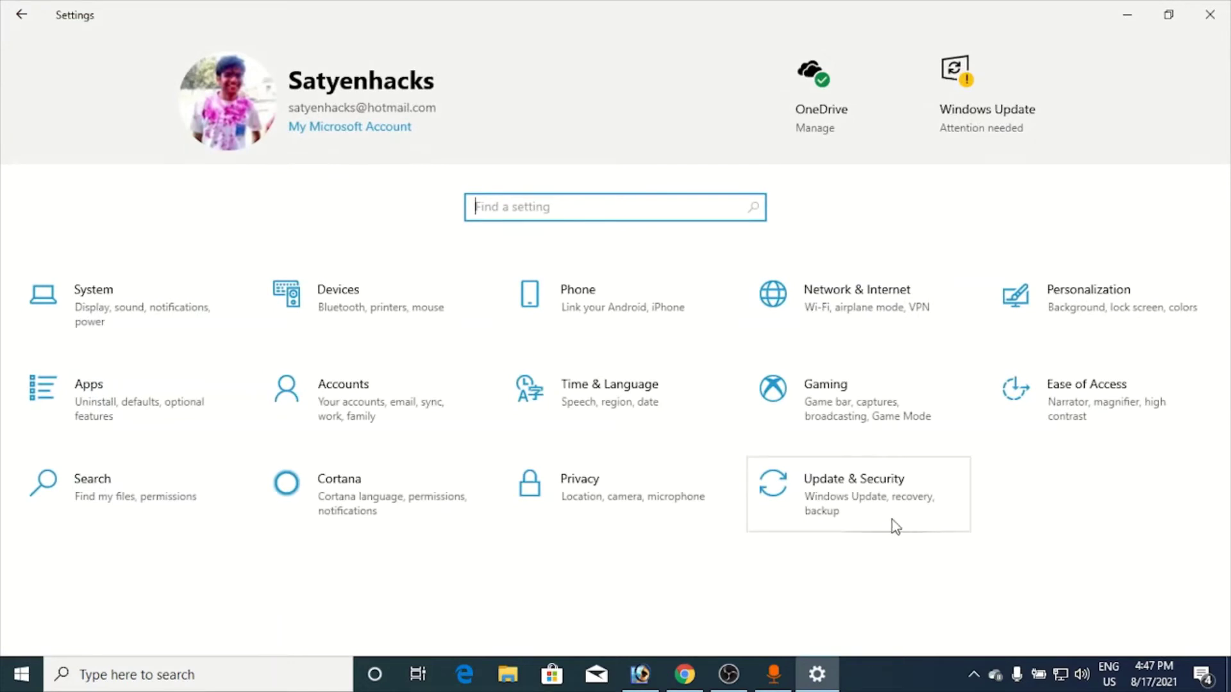
pyautogui.click(858, 502)
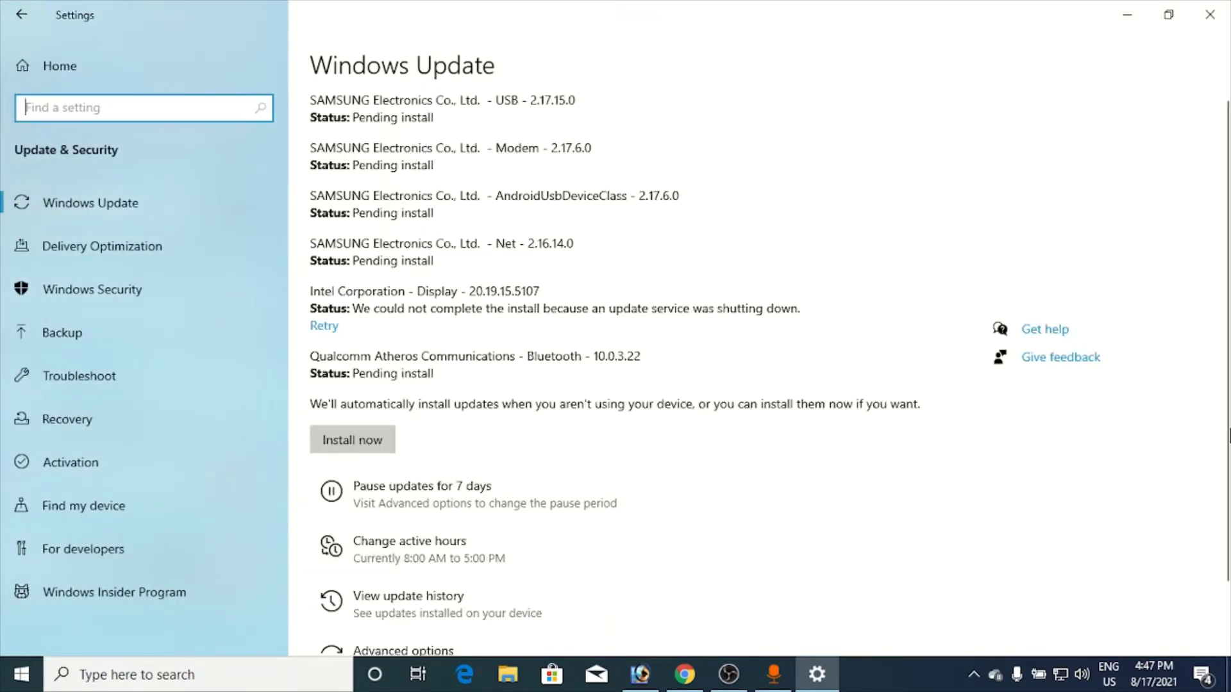
pyautogui.moveTo(1225, 428); pyautogui.dragTo(1225, 488)
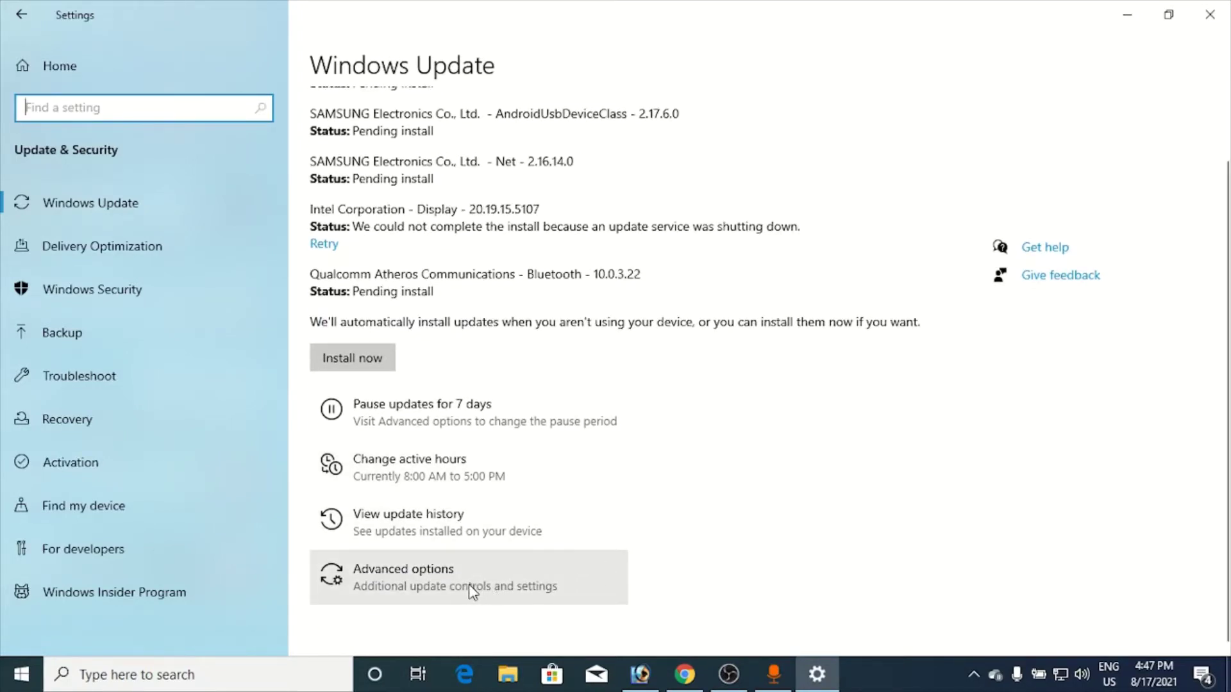
pyautogui.click(503, 585)
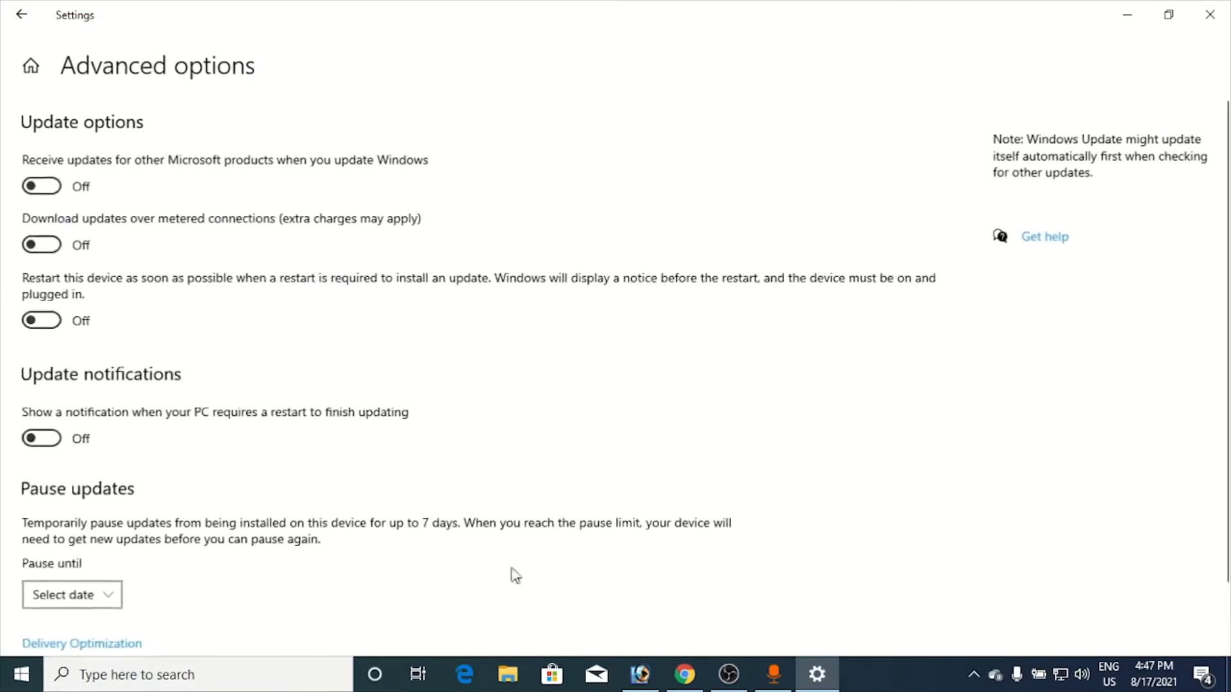
pyautogui.click(92, 646)
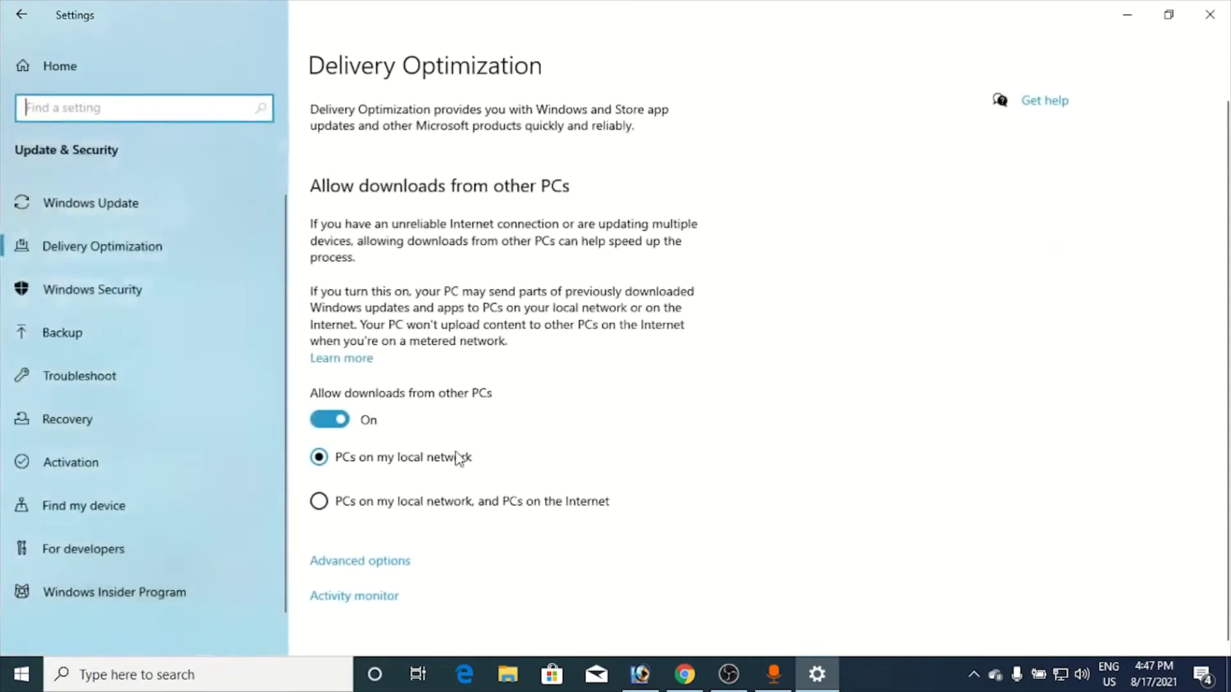
pyautogui.click(379, 563)
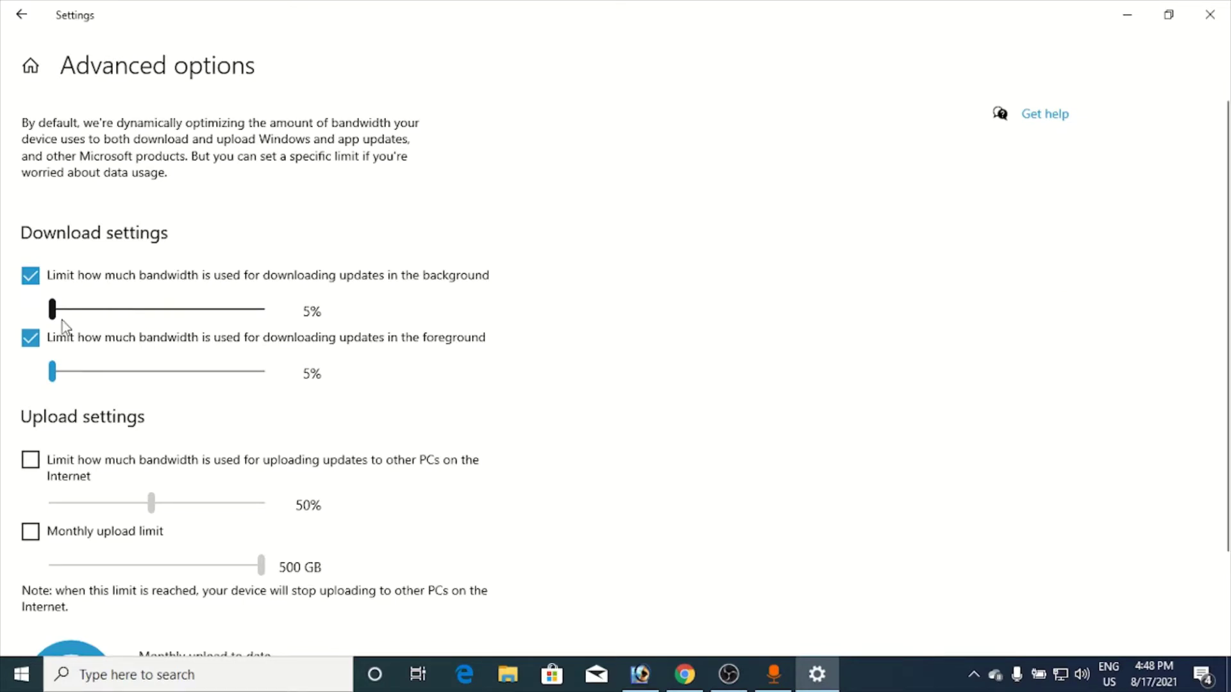
pyautogui.click(22, 15)
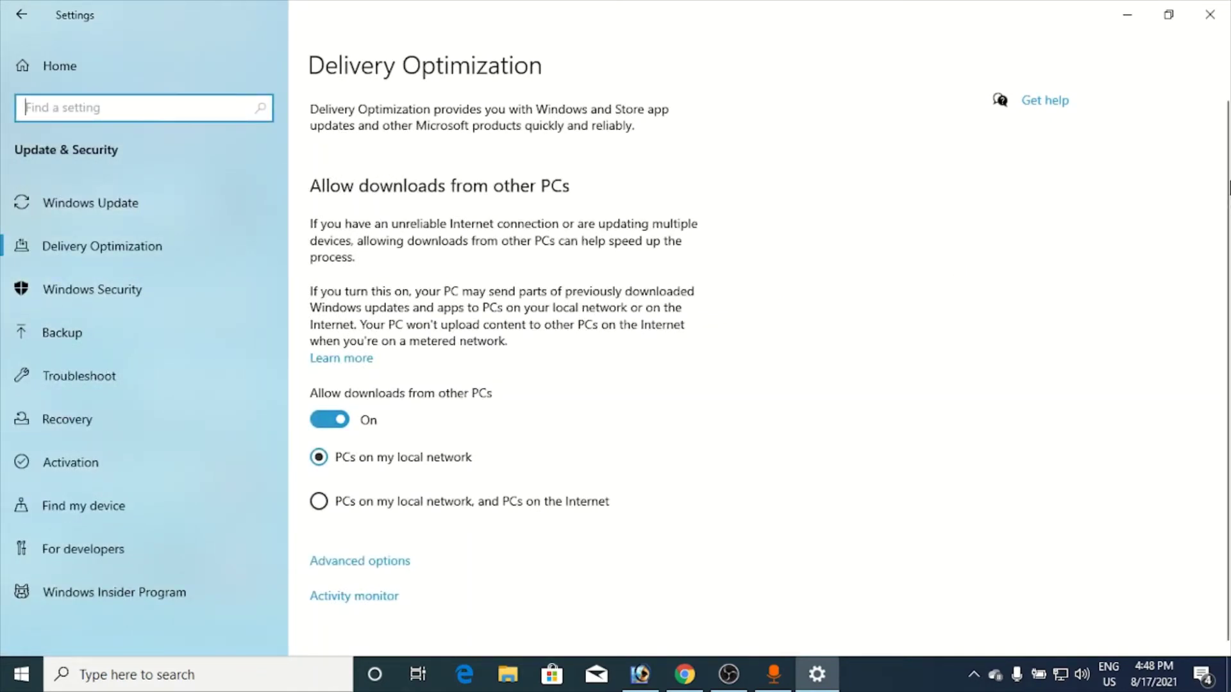
pyautogui.click(1210, 14)
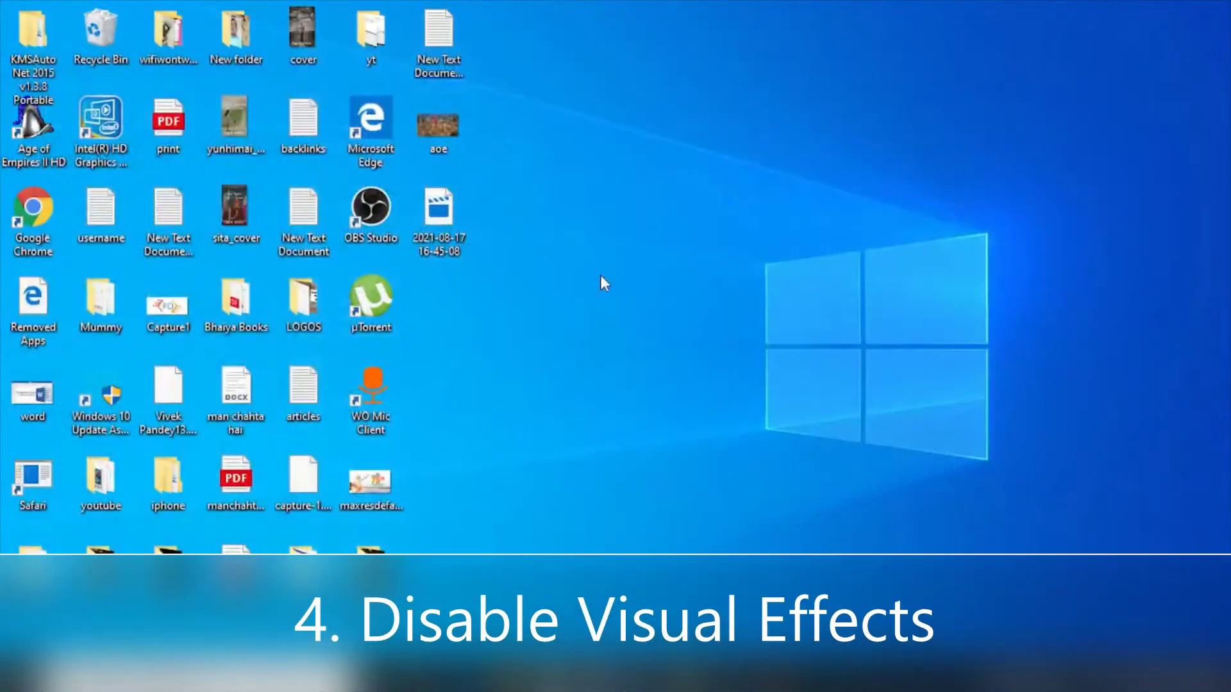
# Step: Check the visual effects settings in Performance Options, reached through This PC's properties and advanced system settings, and close all the windows
pyautogui.press('super+e')
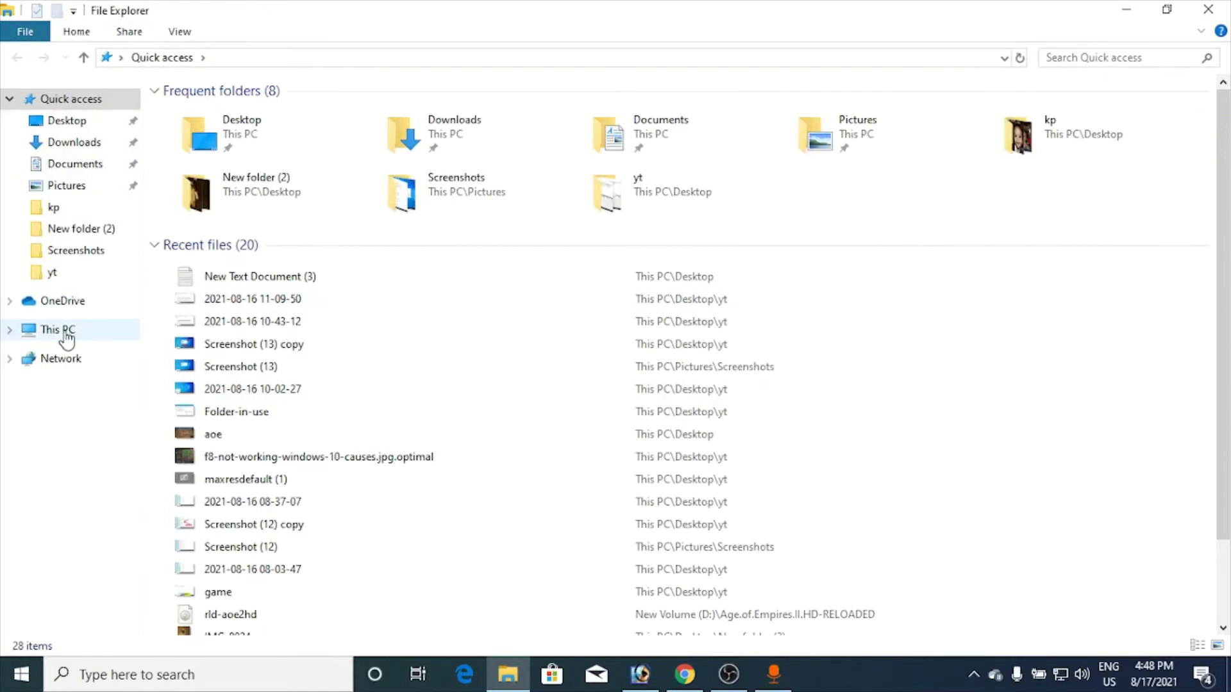
pyautogui.rightClick(66, 338)
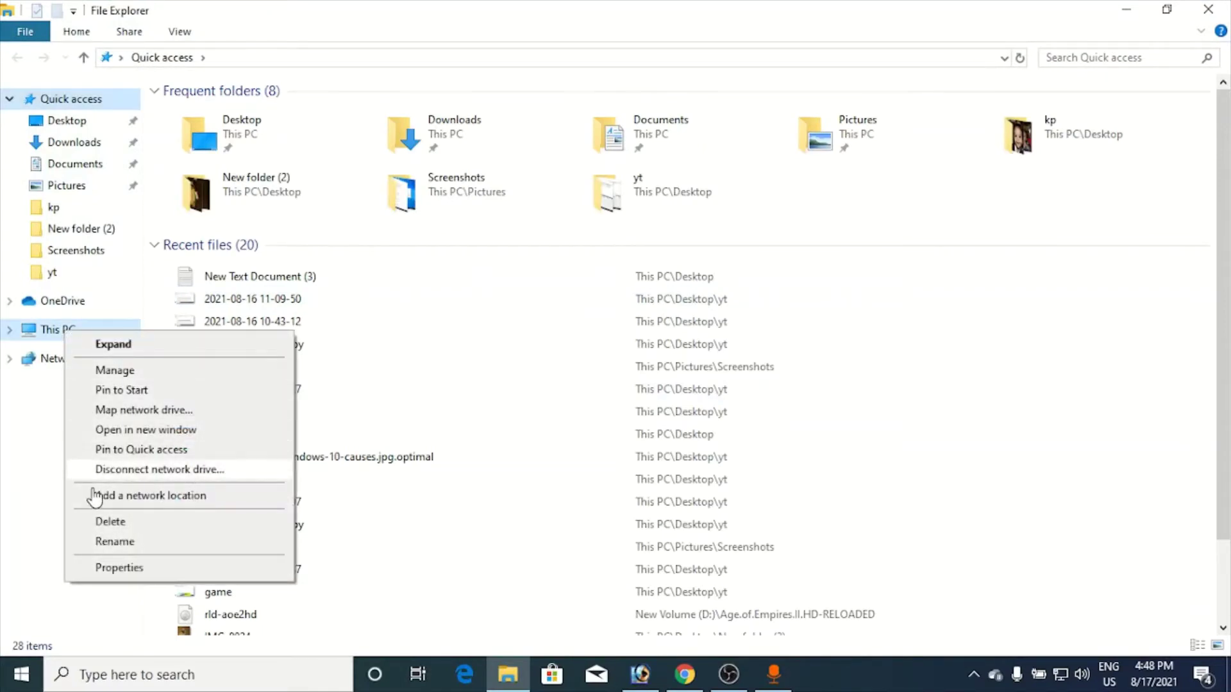
pyautogui.click(103, 570)
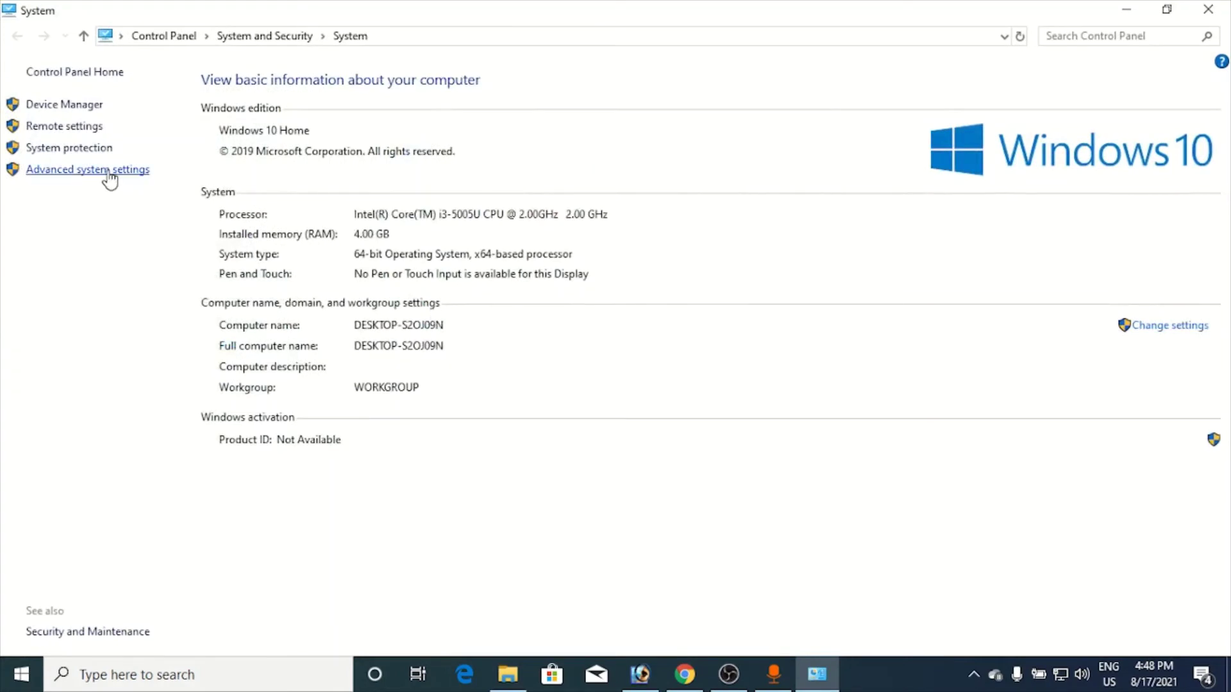
pyautogui.click(108, 172)
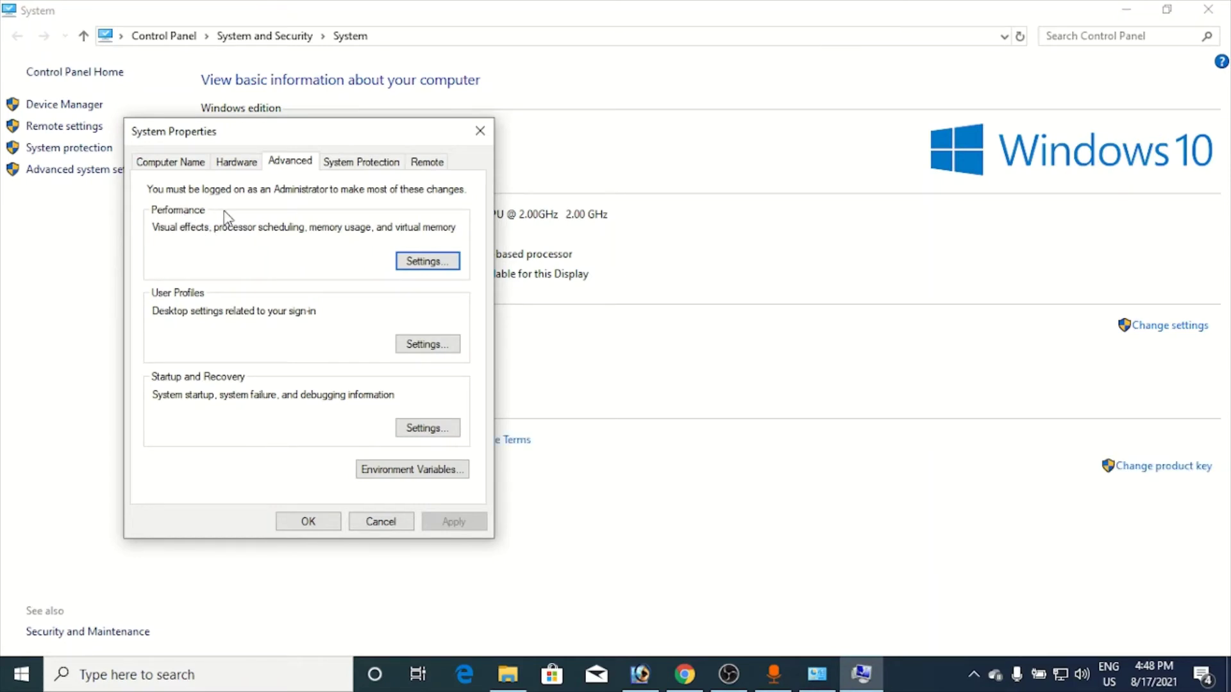
pyautogui.click(428, 261)
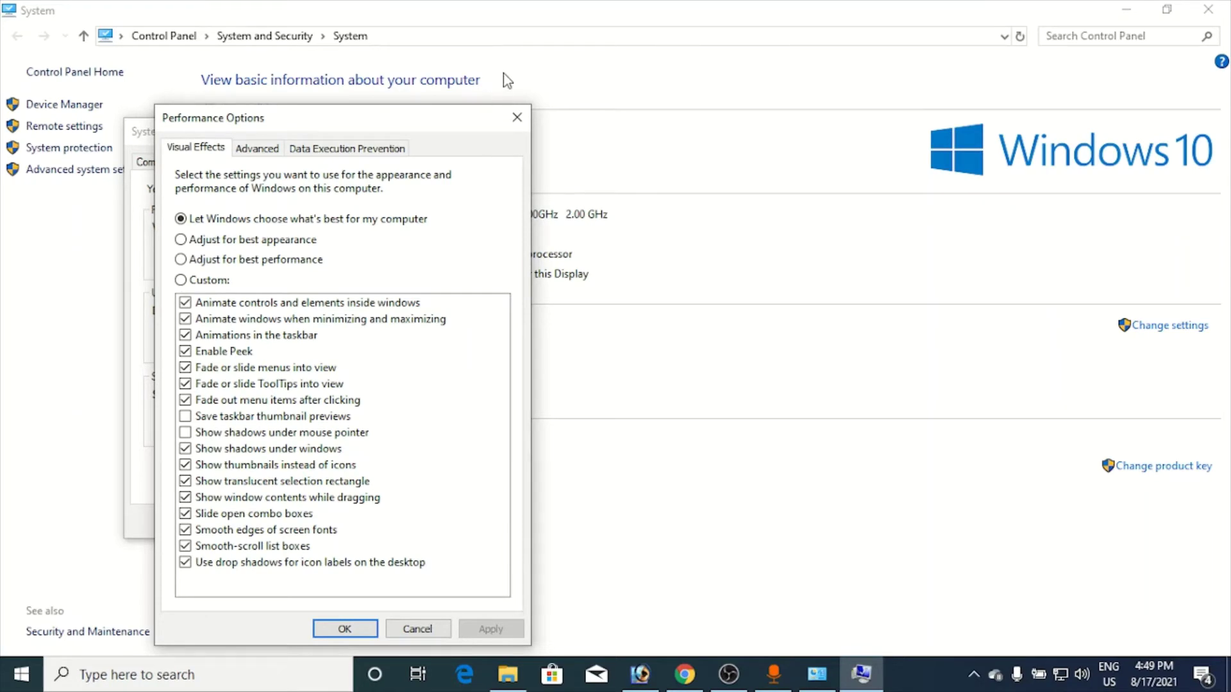
pyautogui.click(517, 117)
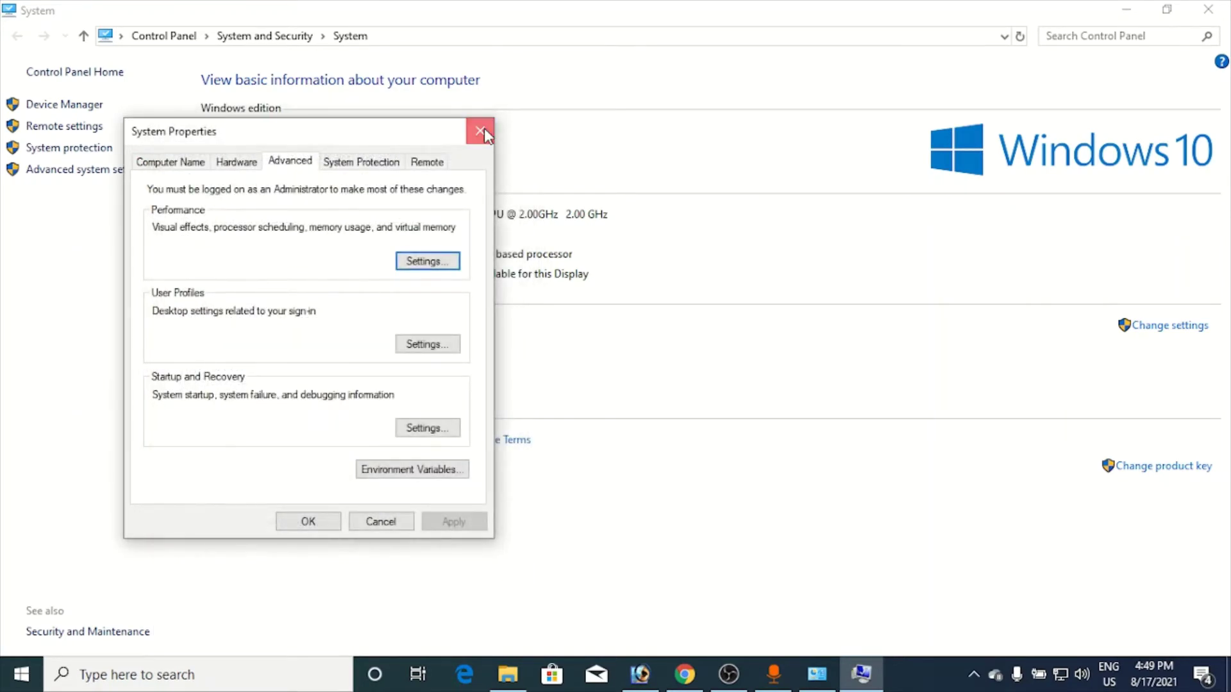
pyautogui.click(485, 130)
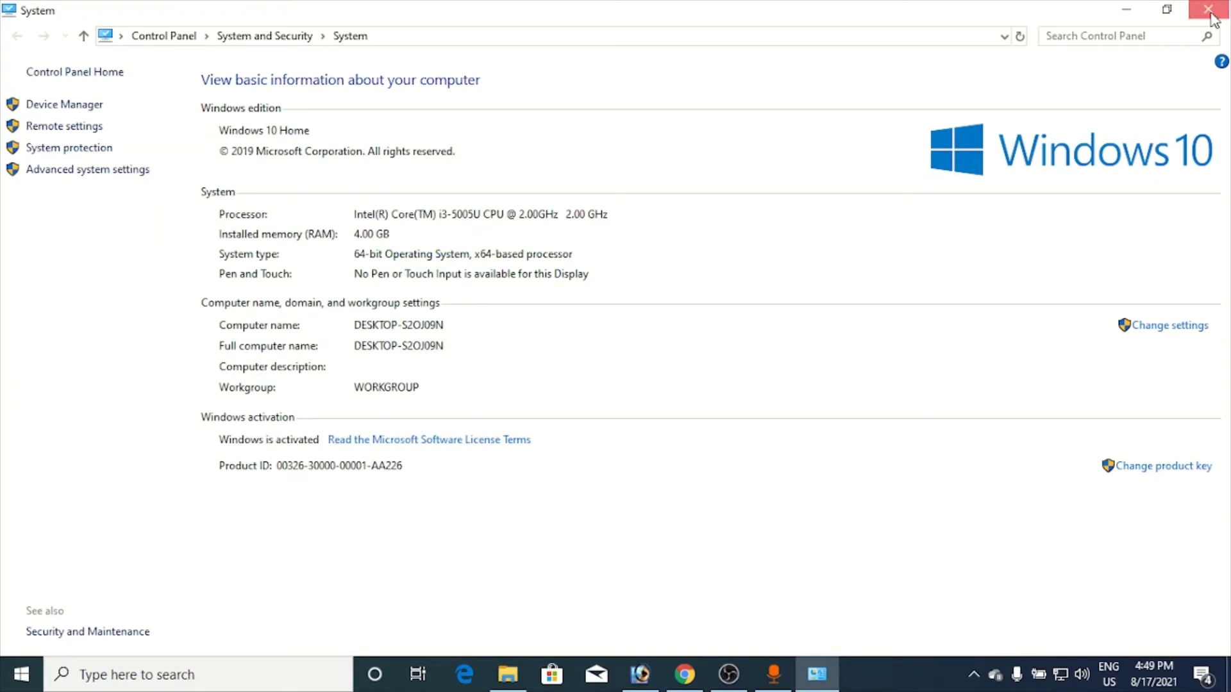
pyautogui.click(1210, 10)
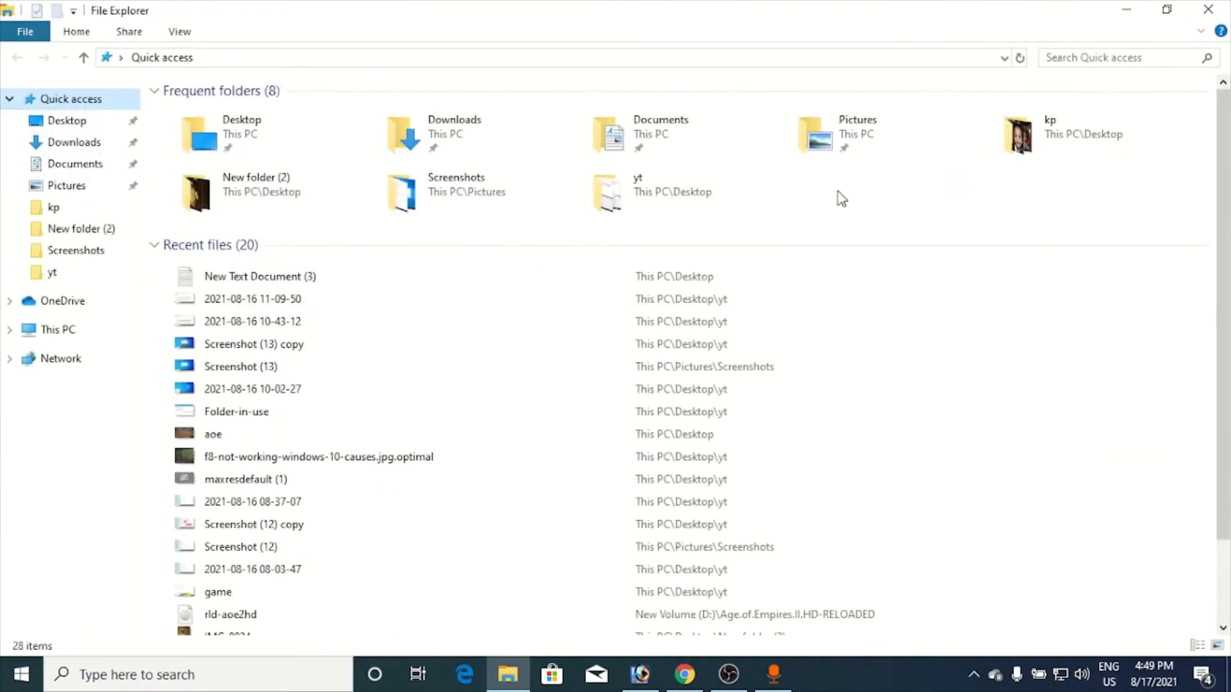
pyautogui.click(1208, 9)
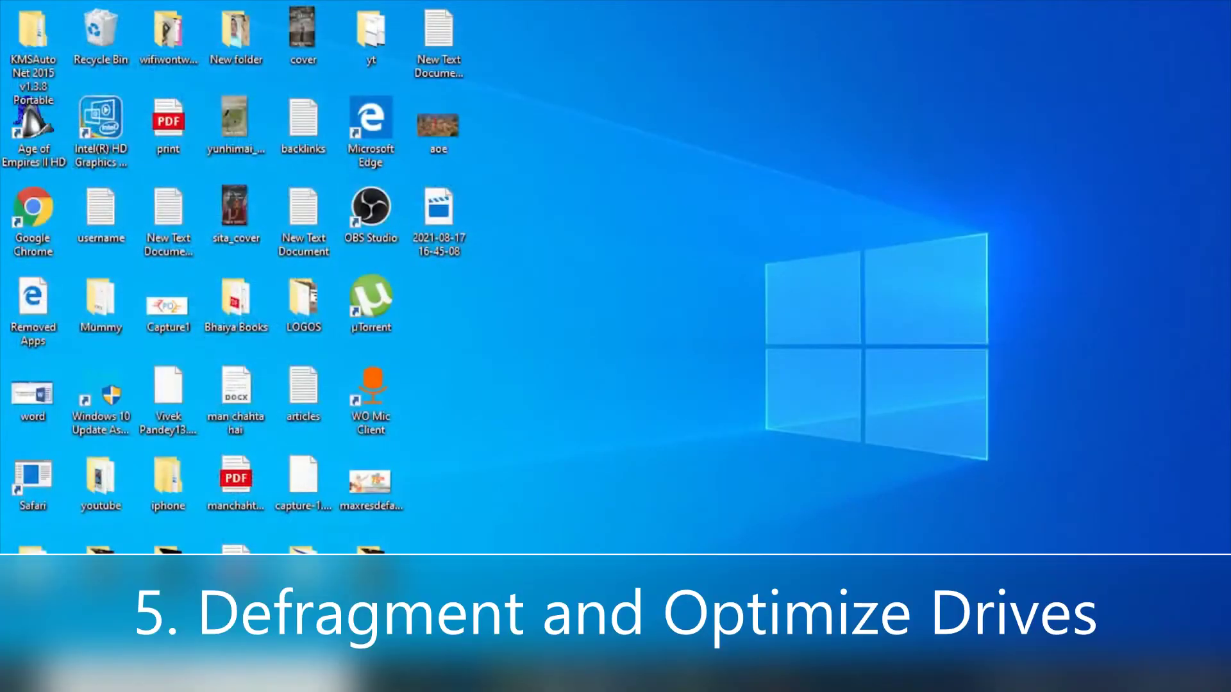
# Step: Search for "defragment", open Defragment and Optimize Drives, select New Volume (D:) in the drive list and close the tool
pyautogui.click(148, 673)
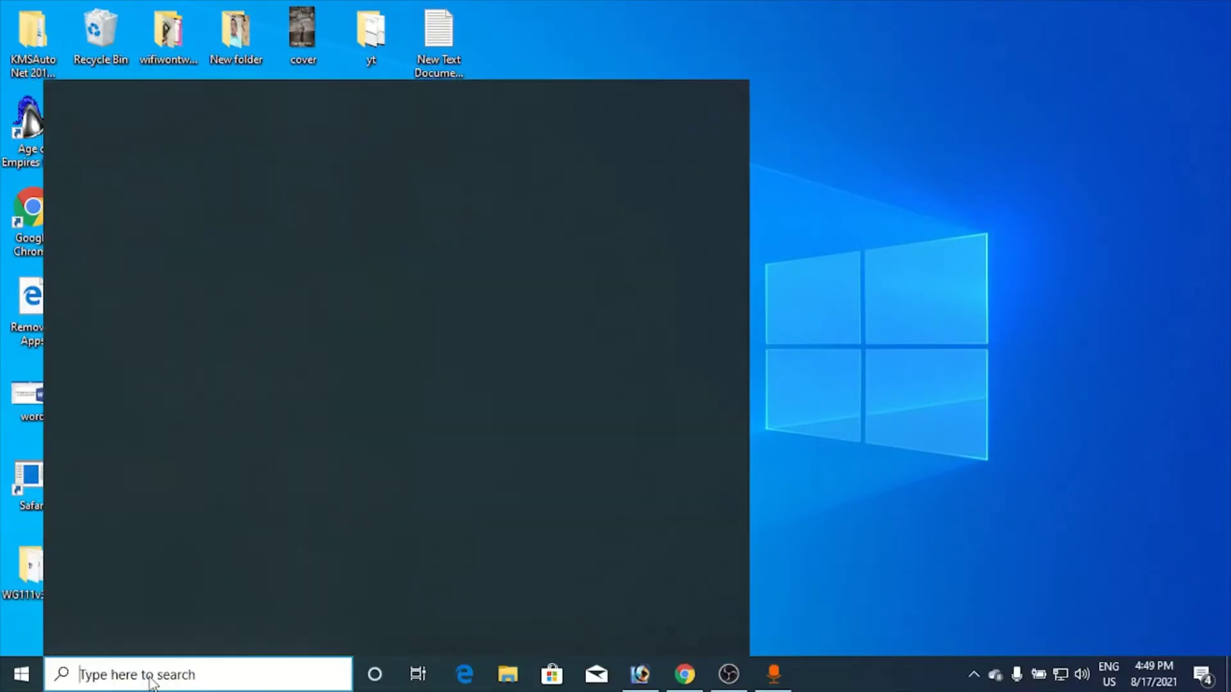
pyautogui.write('defr')
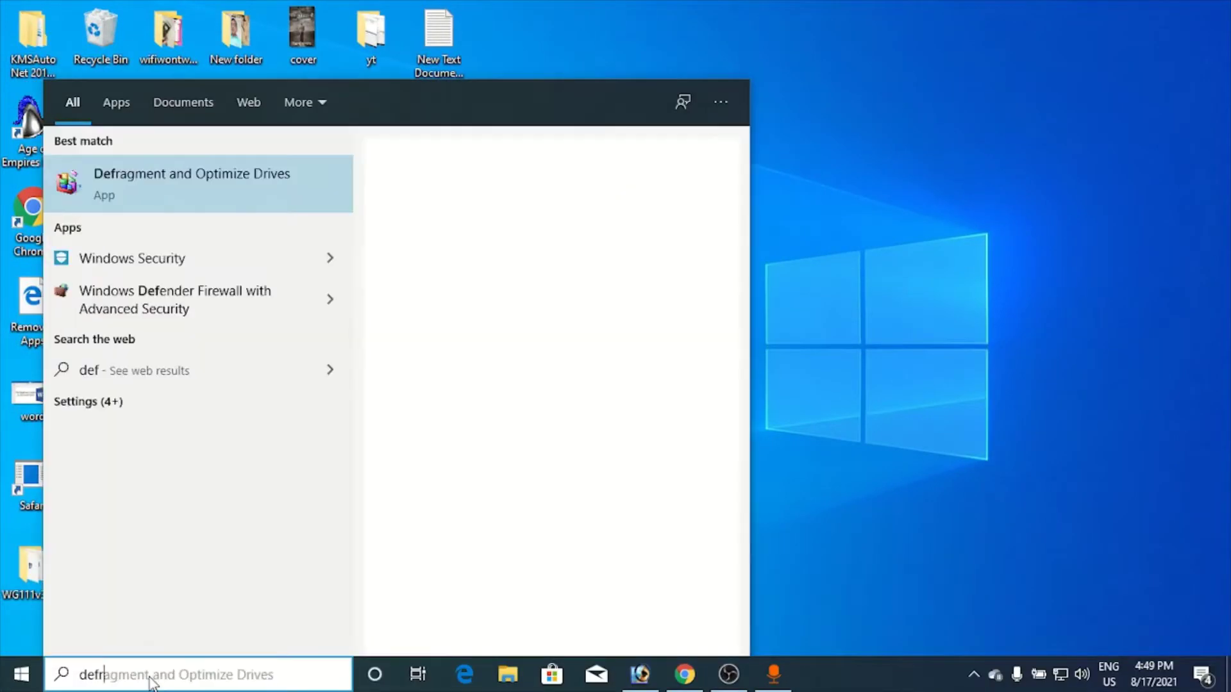
pyautogui.write('agment')
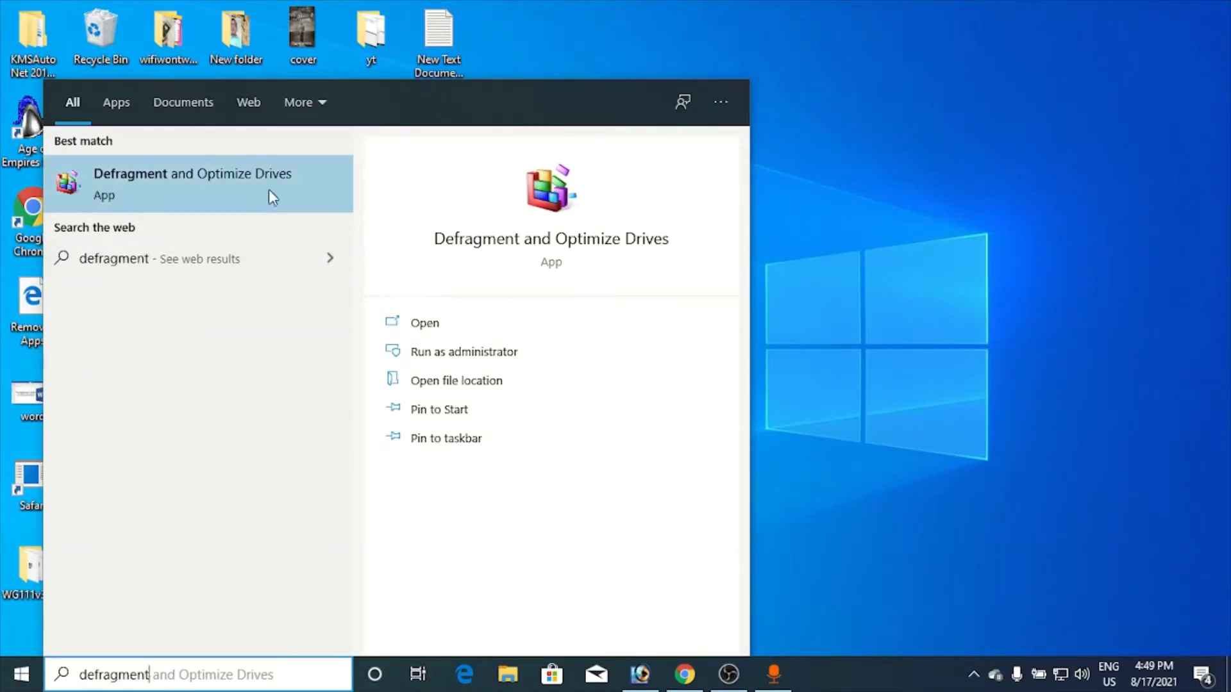
pyautogui.click(240, 184)
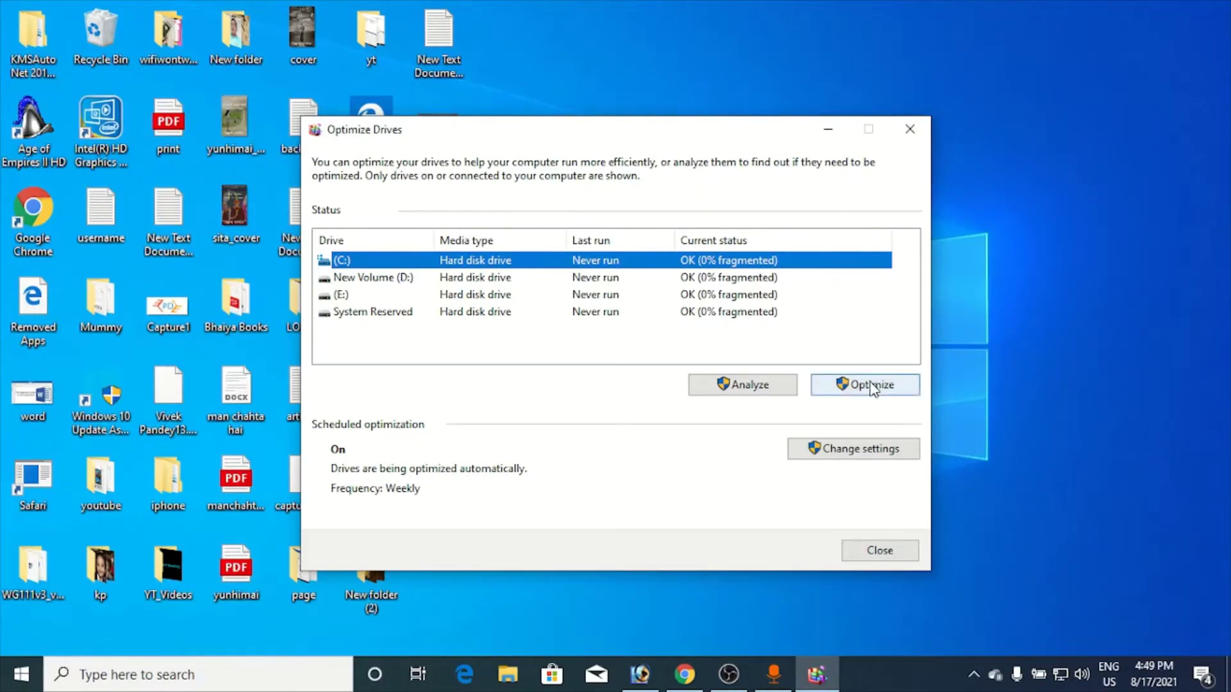
pyautogui.click(467, 278)
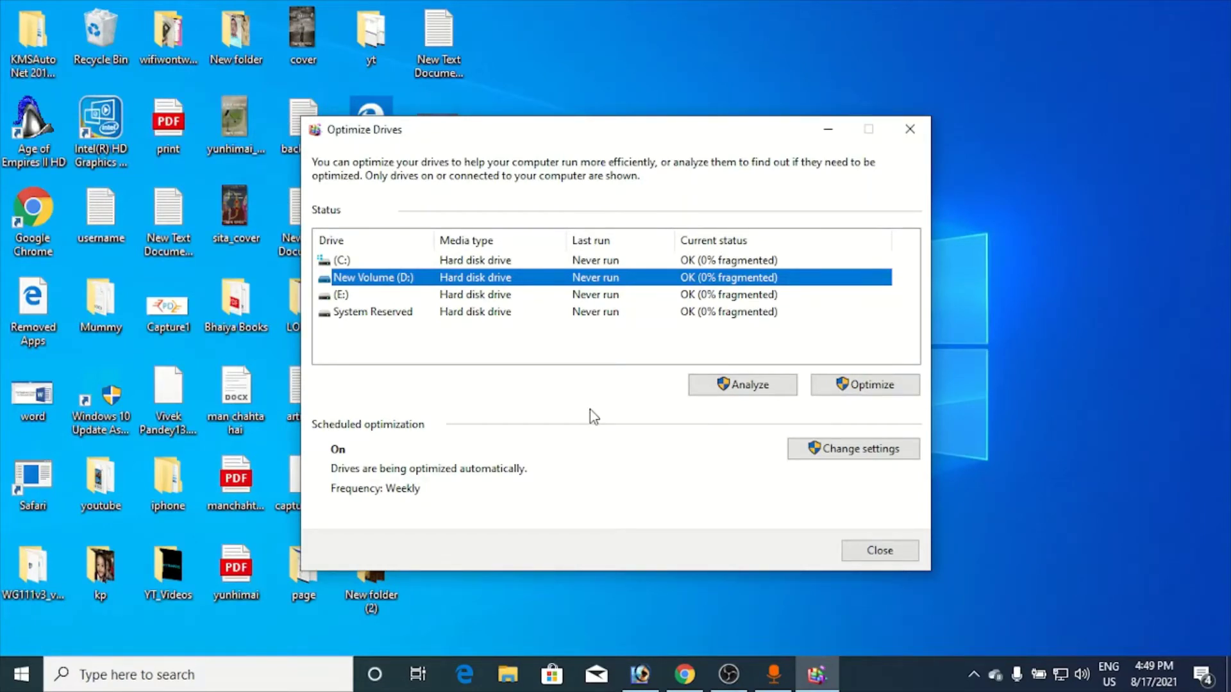
pyautogui.click(906, 555)
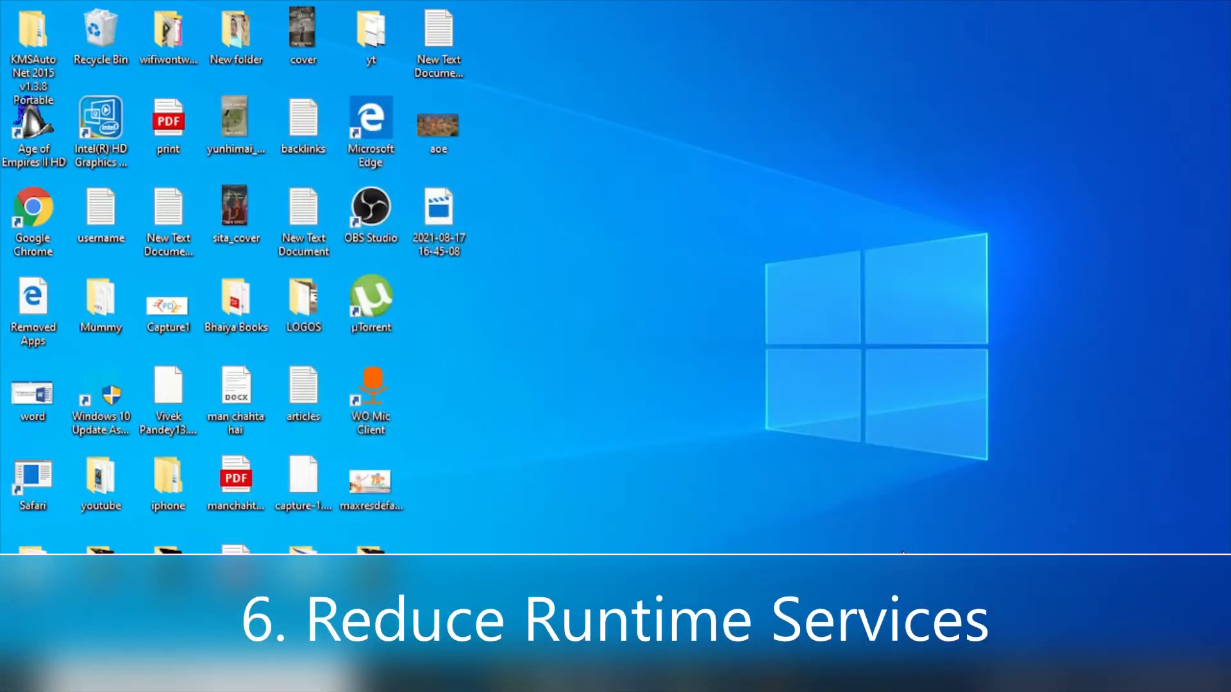
# Step: Run msconfig, hide all Microsoft services in the System Configuration services list and accept the dialog
pyautogui.press('super+r')
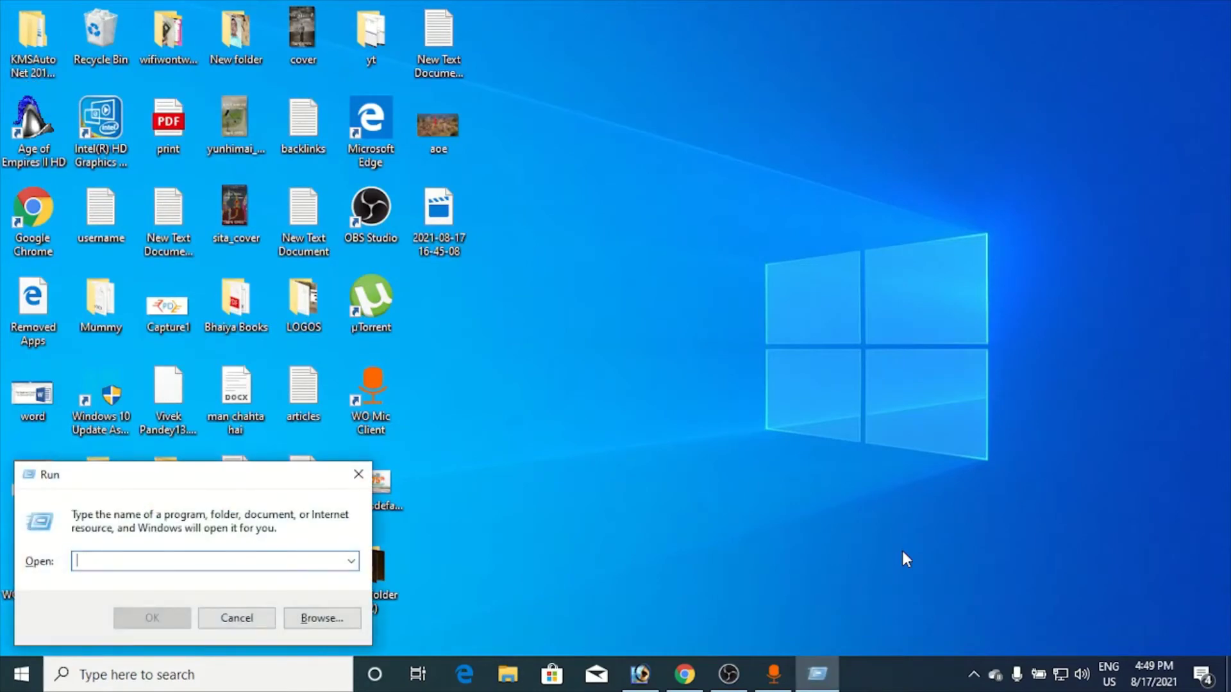
pyautogui.write('m')
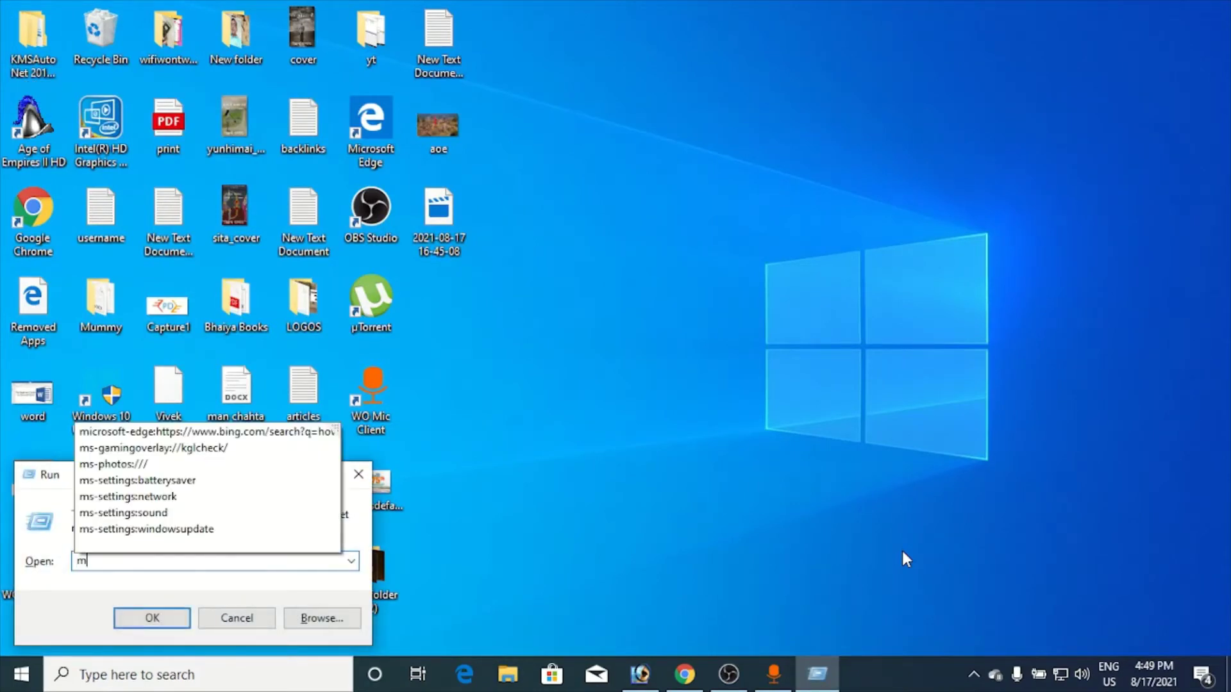
pyautogui.write('scon')
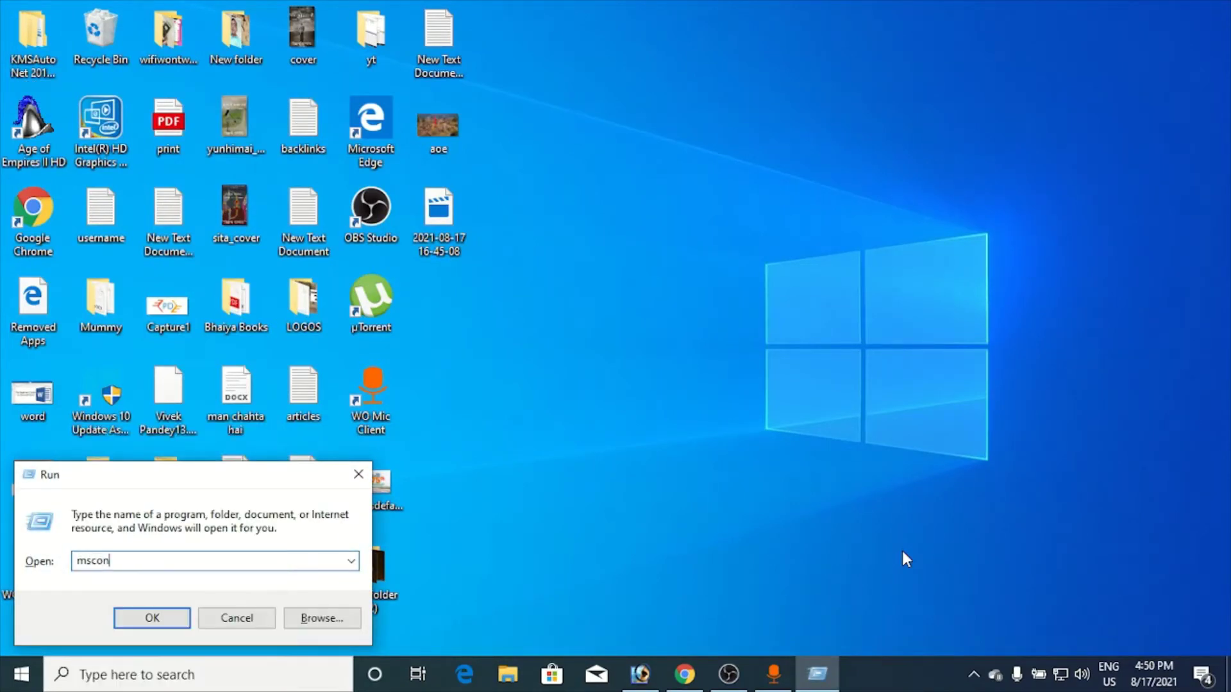
pyautogui.write('fig')
pyautogui.press('Return')
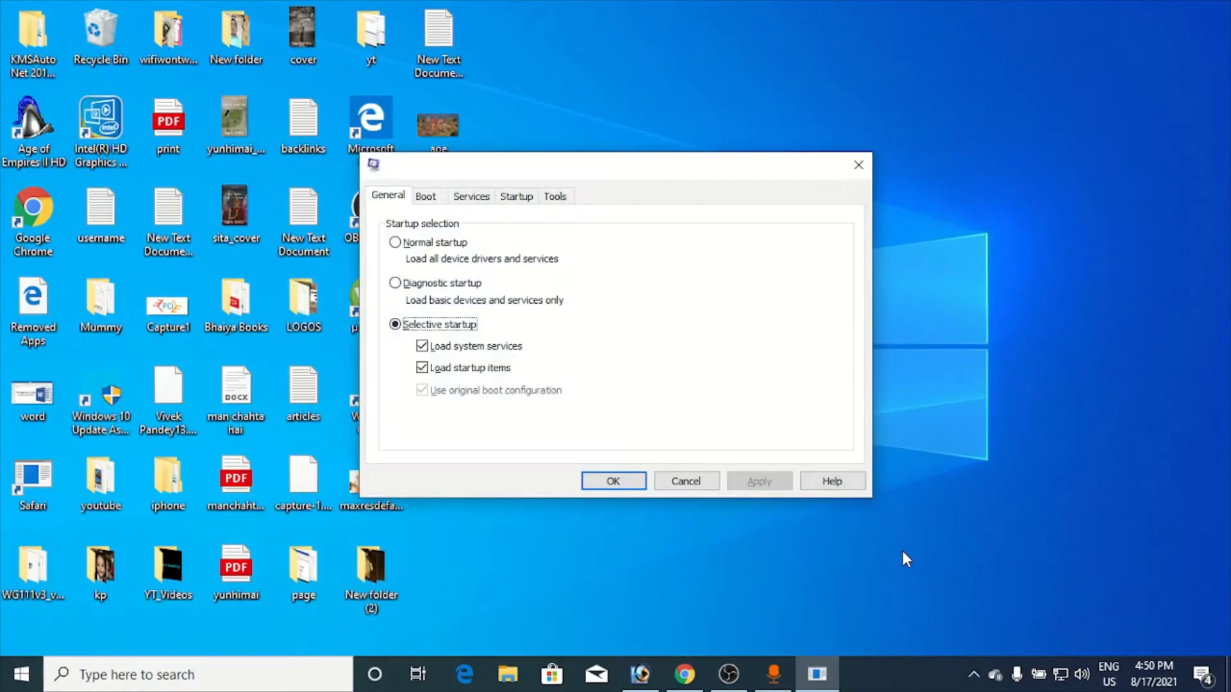
pyautogui.click(480, 198)
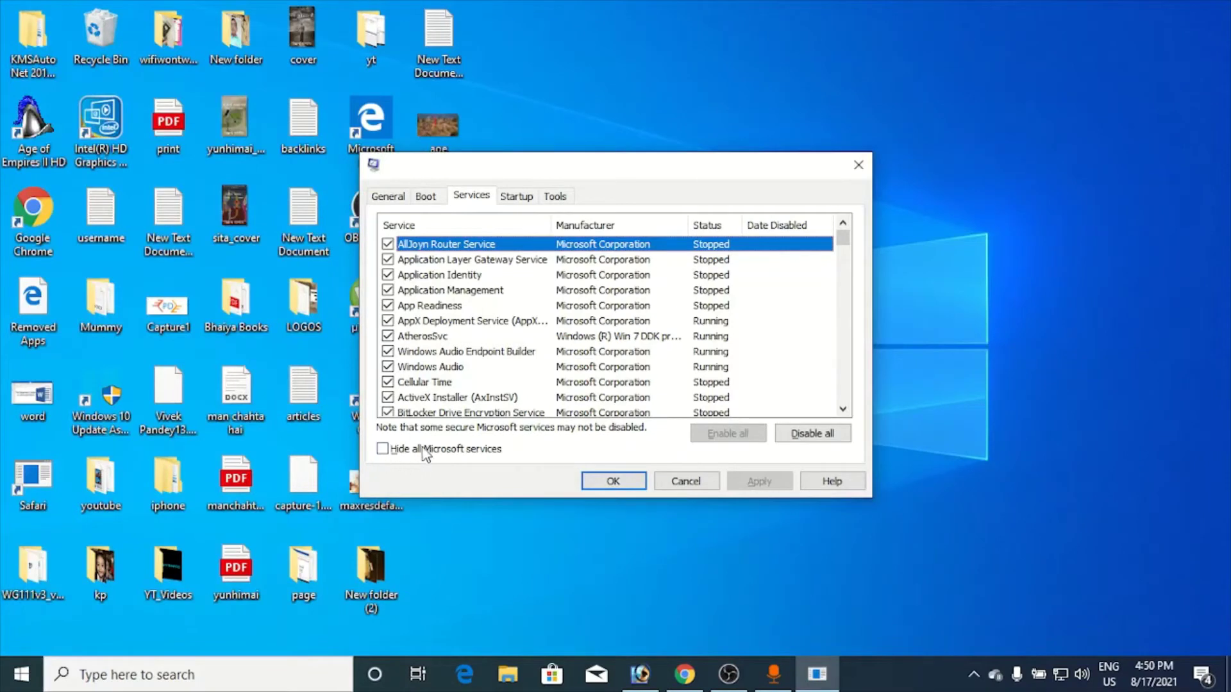
pyautogui.click(383, 448)
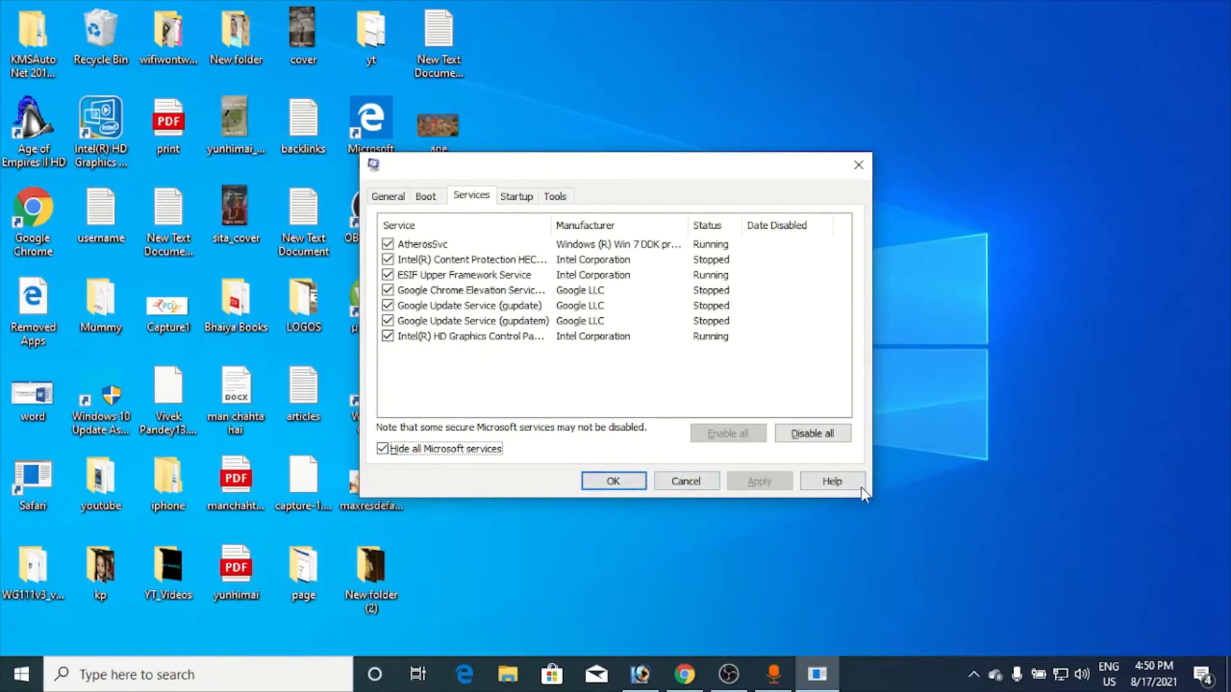
pyautogui.click(627, 486)
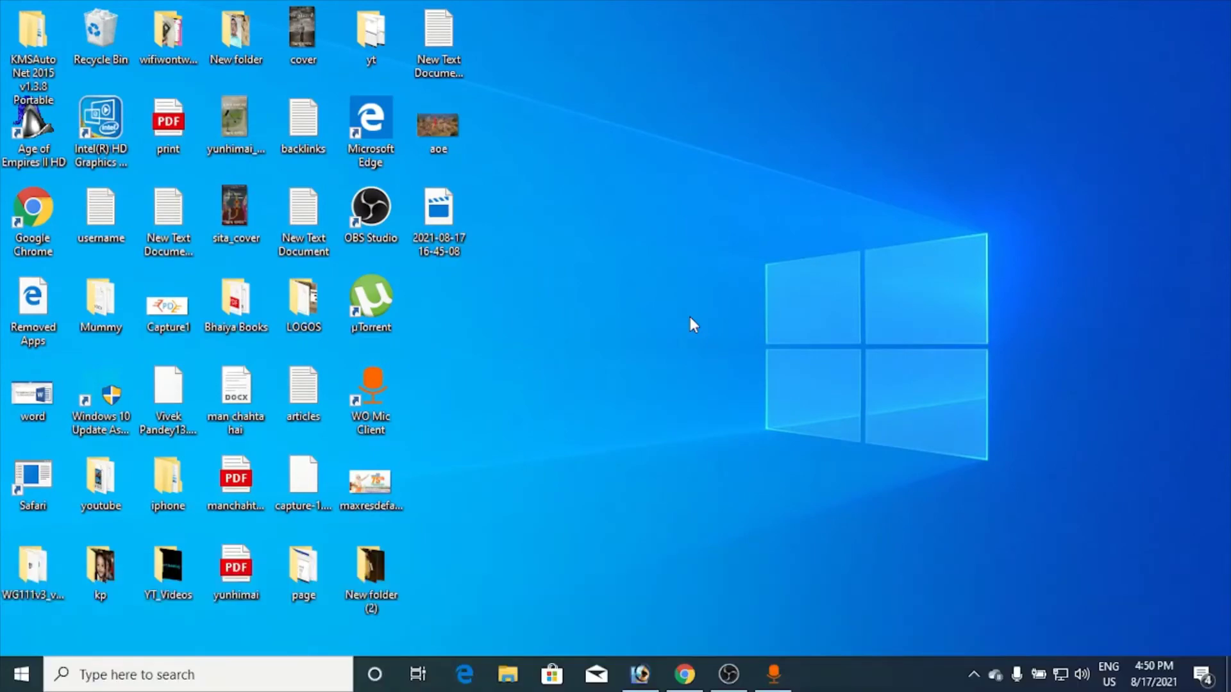
# Step: Turn off notifications from apps and other senders in the System settings under Notifications & actions, and close Settings
pyautogui.click(20, 683)
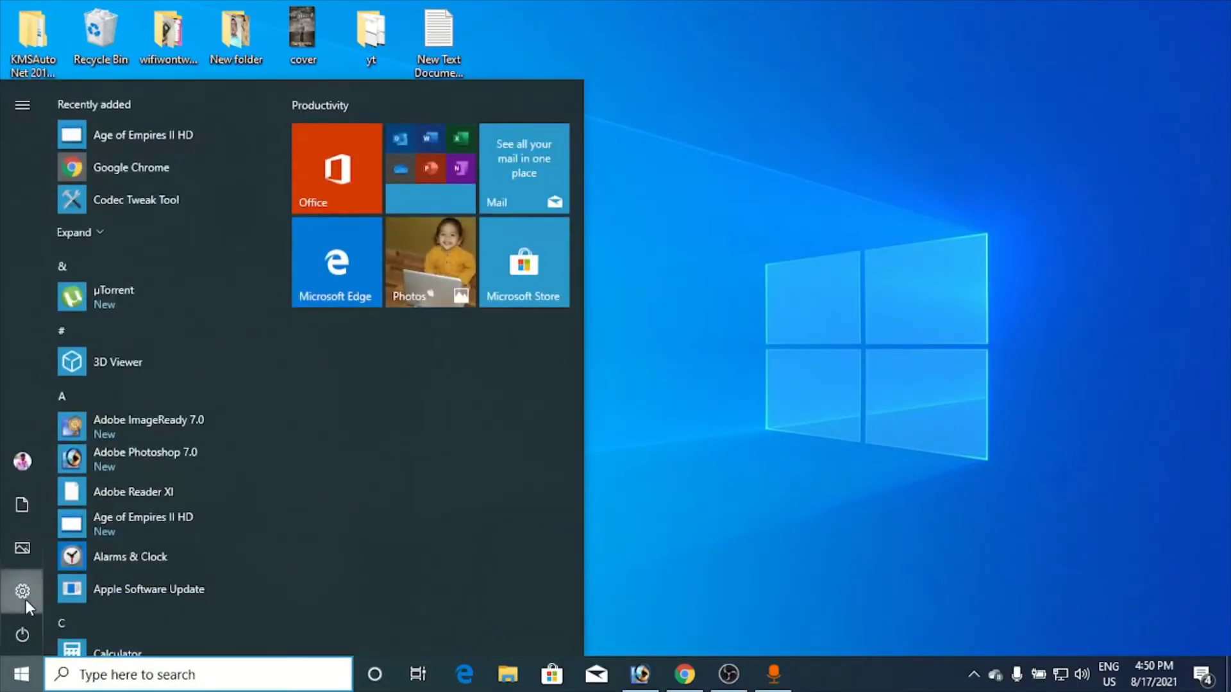
pyautogui.click(25, 598)
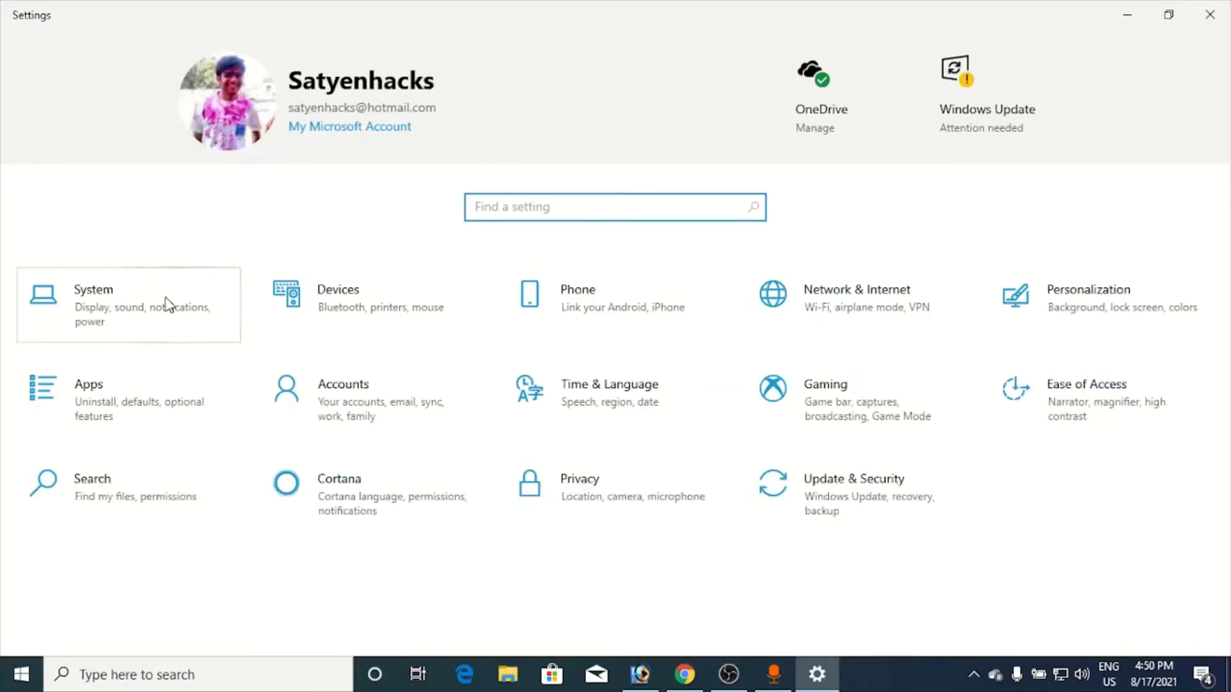
pyautogui.click(166, 303)
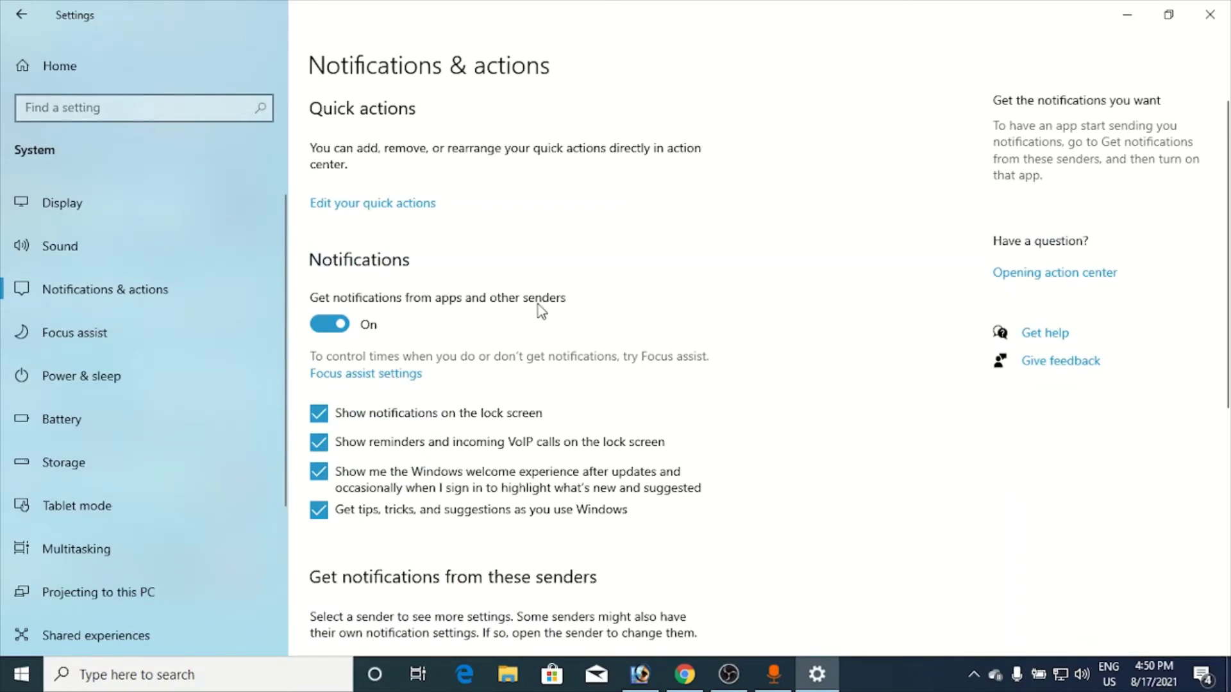
pyautogui.click(330, 324)
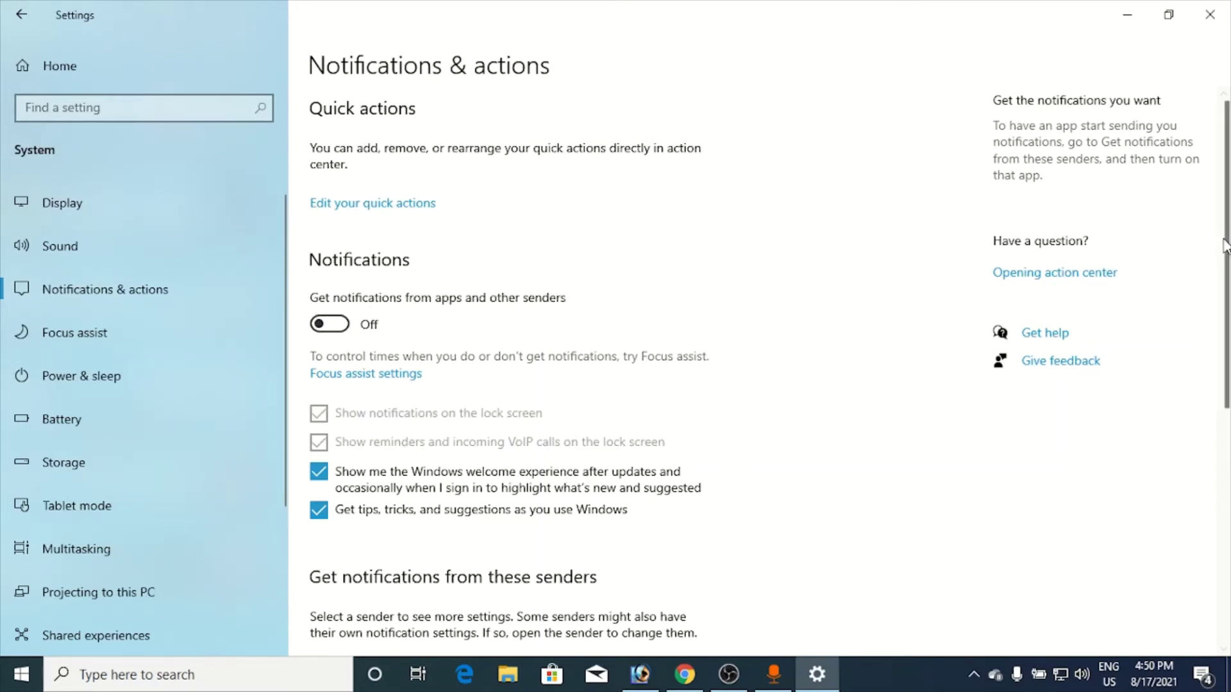
pyautogui.moveTo(1226, 245)
pyautogui.mouseDown()
pyautogui.moveTo(1226, 398)
pyautogui.moveTo(1226, 221)
pyautogui.mouseUp()
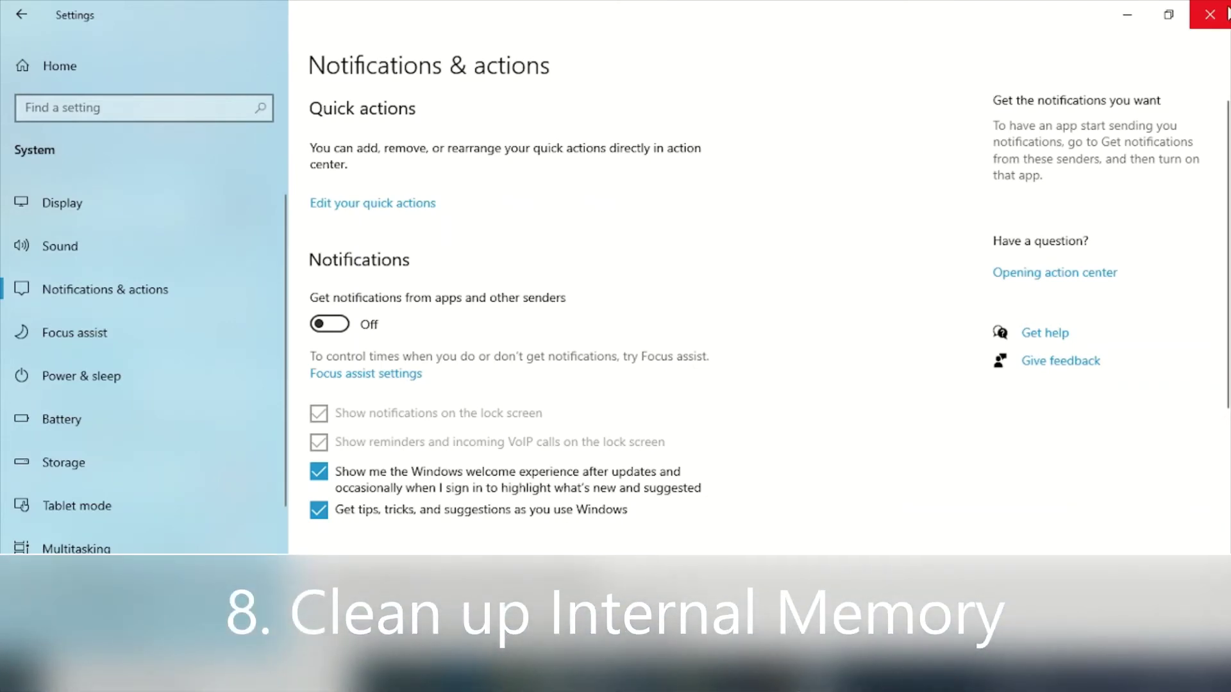
pyautogui.click(1210, 14)
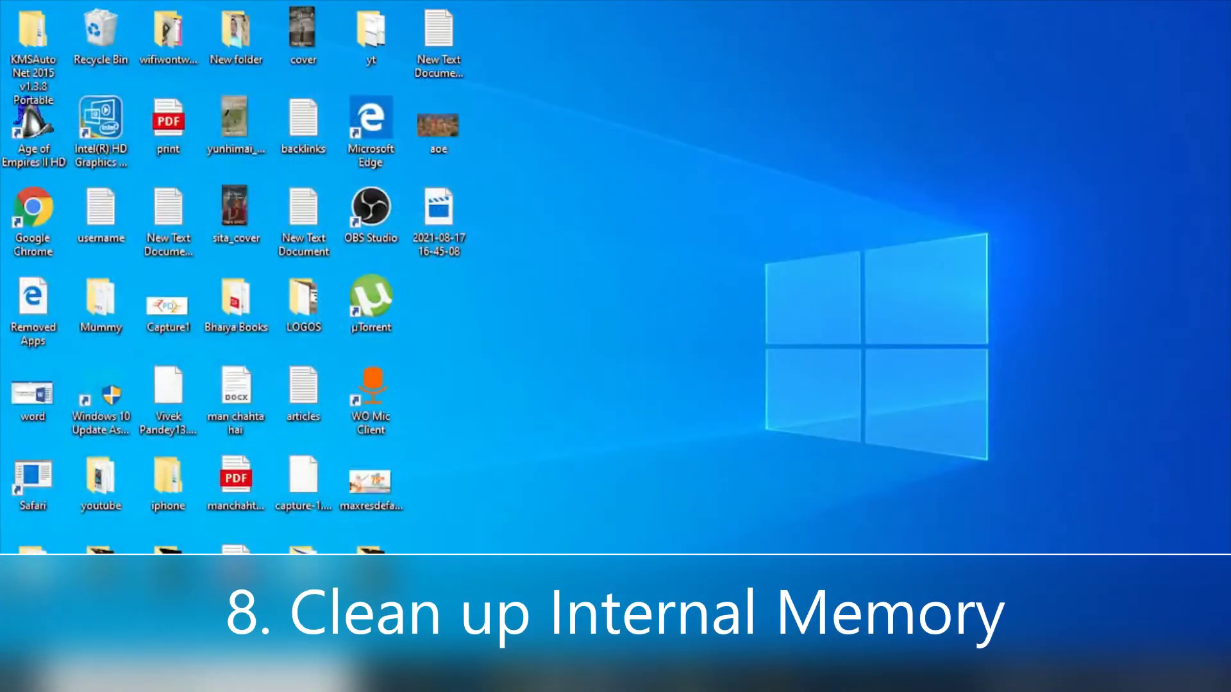
# Step: Turn on Storage Sense in the Storage section of the System settings and close Settings
pyautogui.click(21, 675)
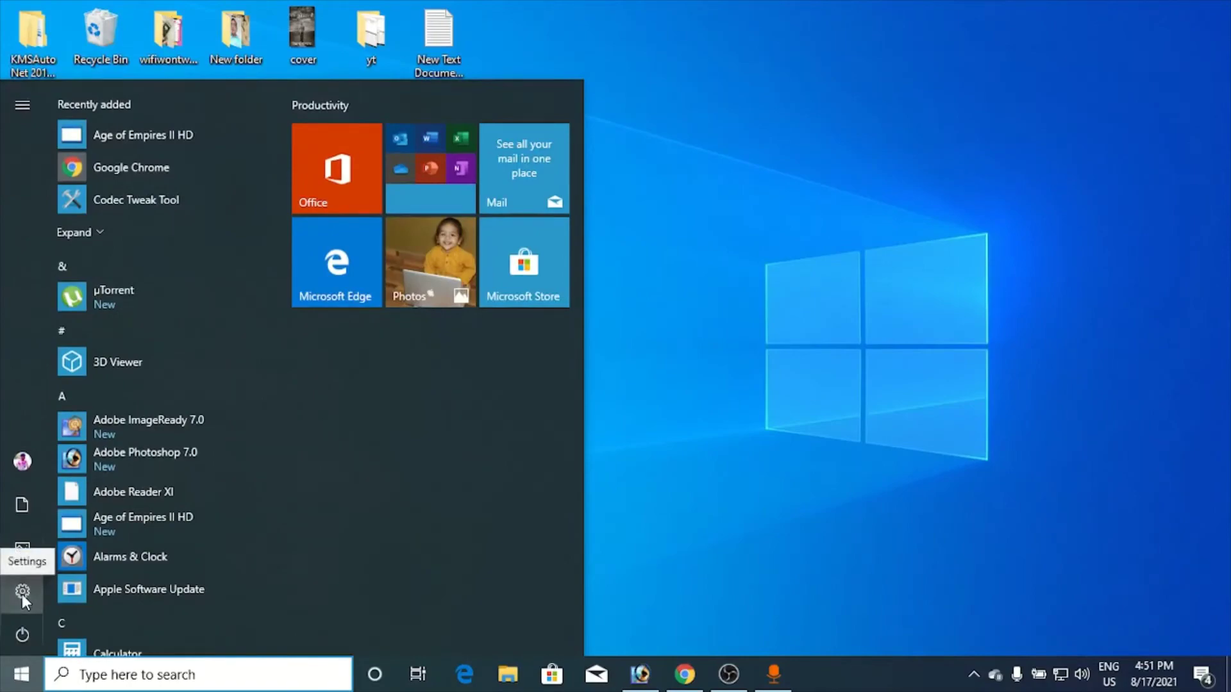
pyautogui.click(22, 592)
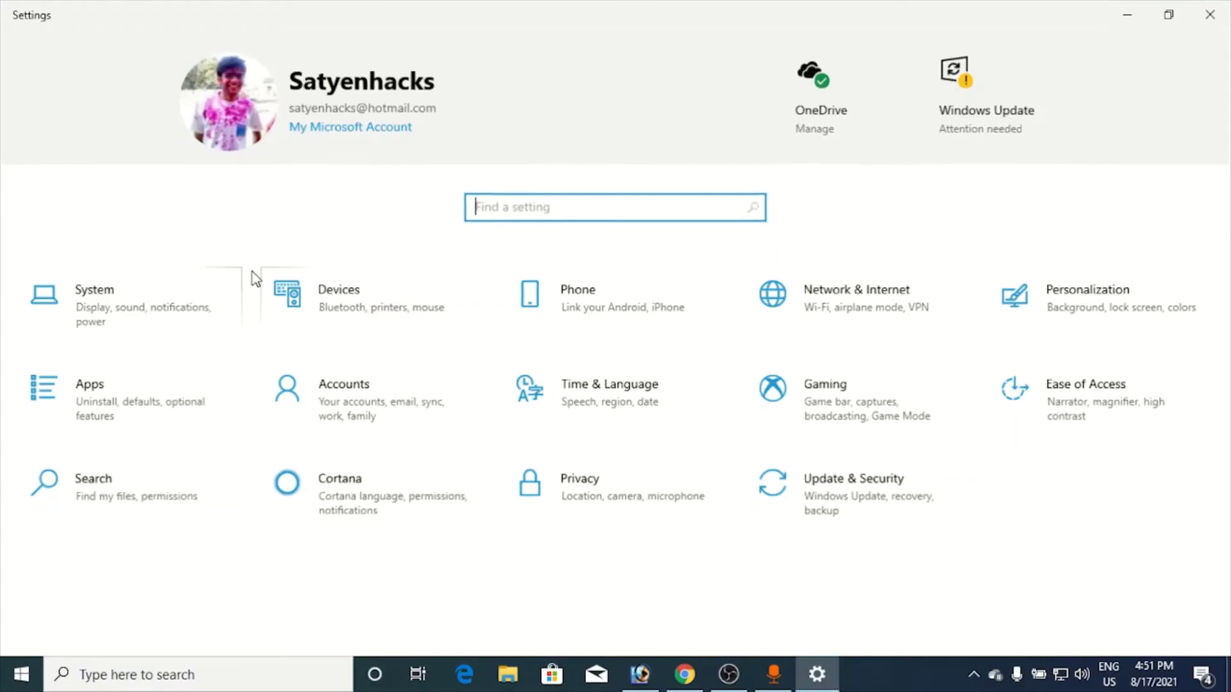
pyautogui.click(154, 302)
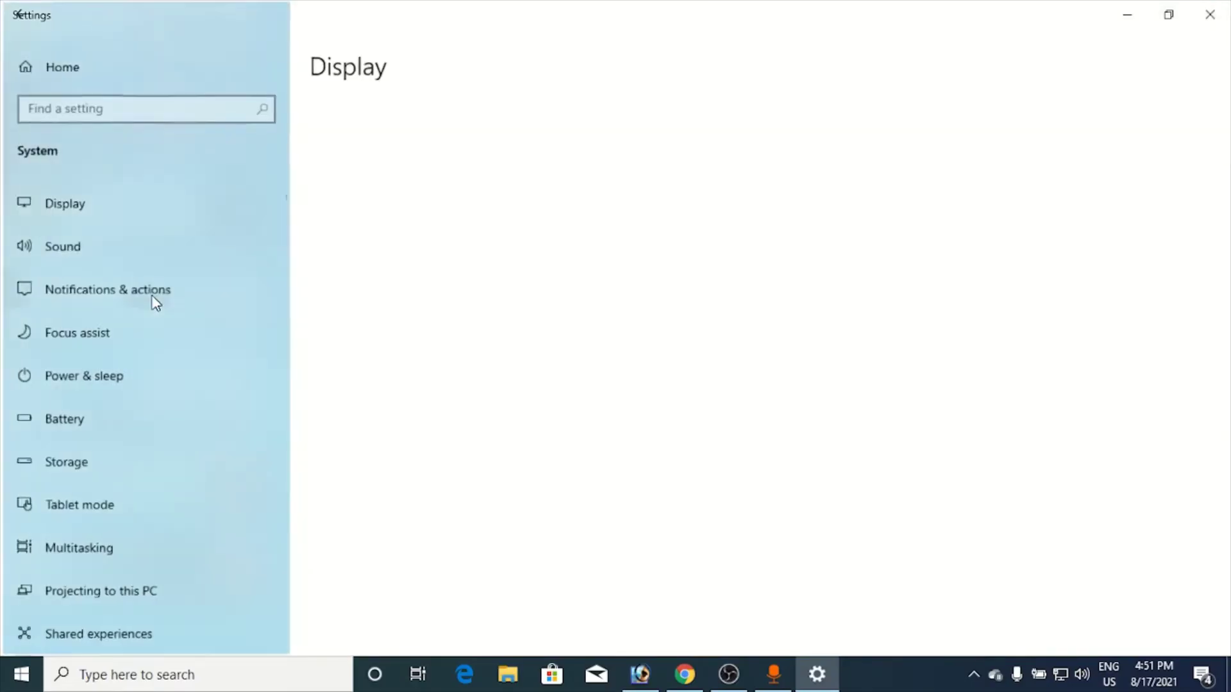
pyautogui.click(156, 461)
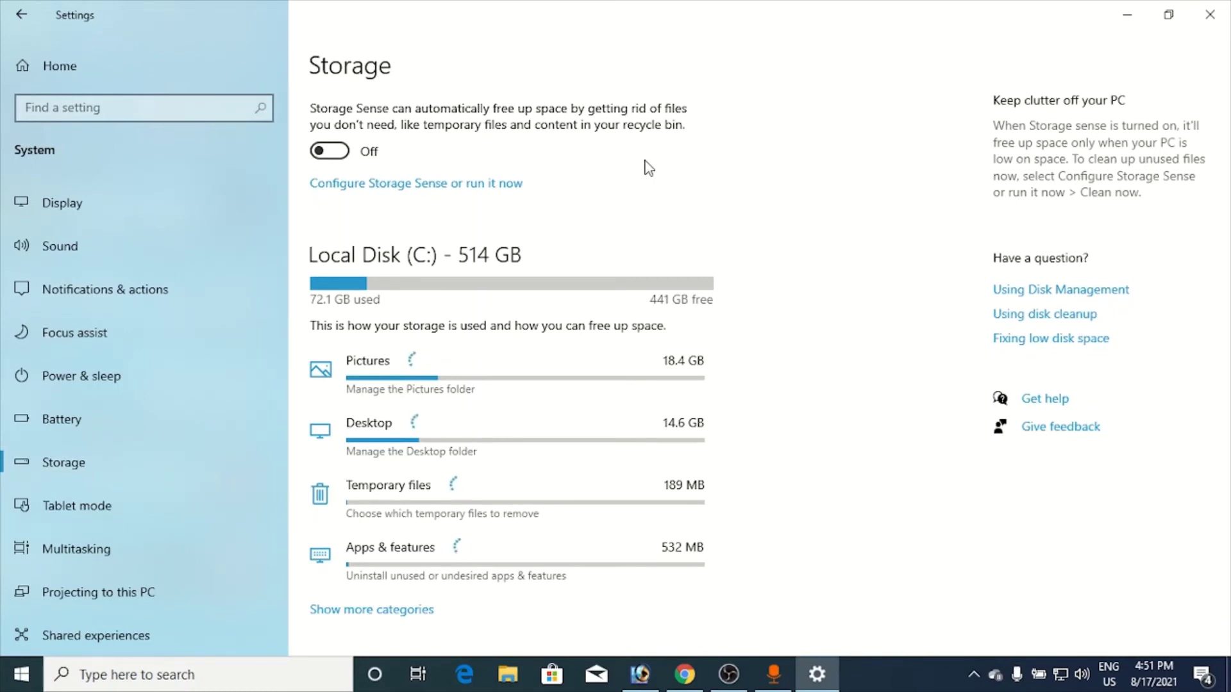
pyautogui.click(337, 154)
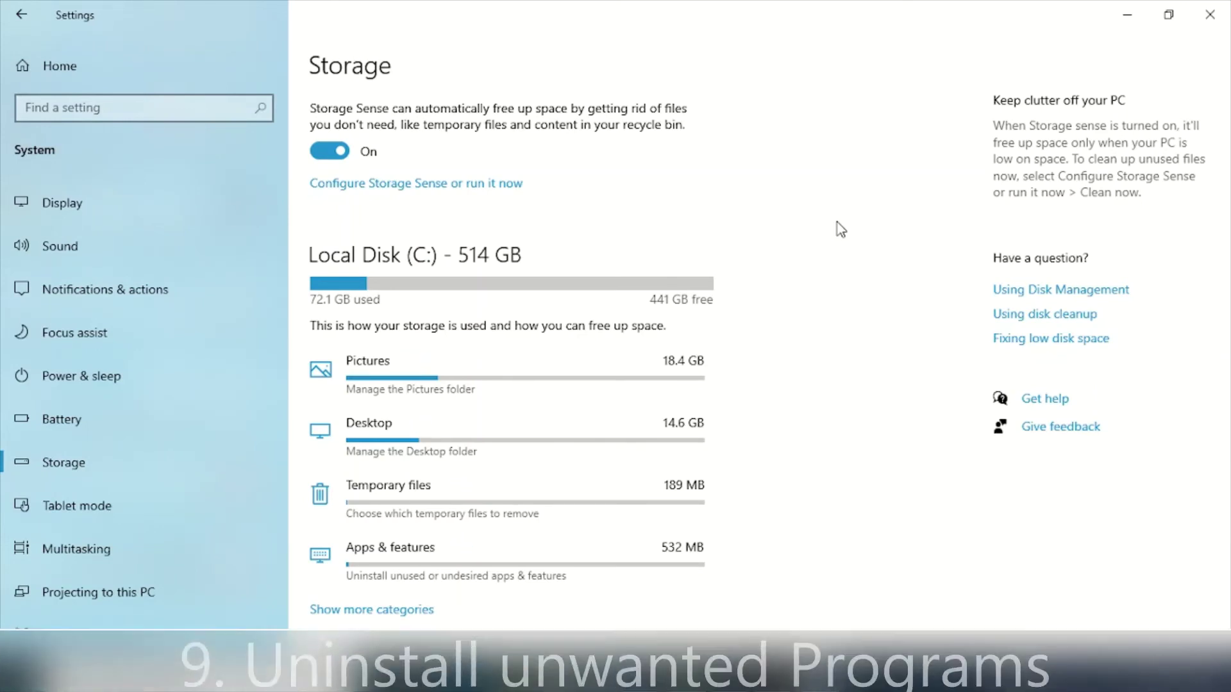
pyautogui.click(1210, 14)
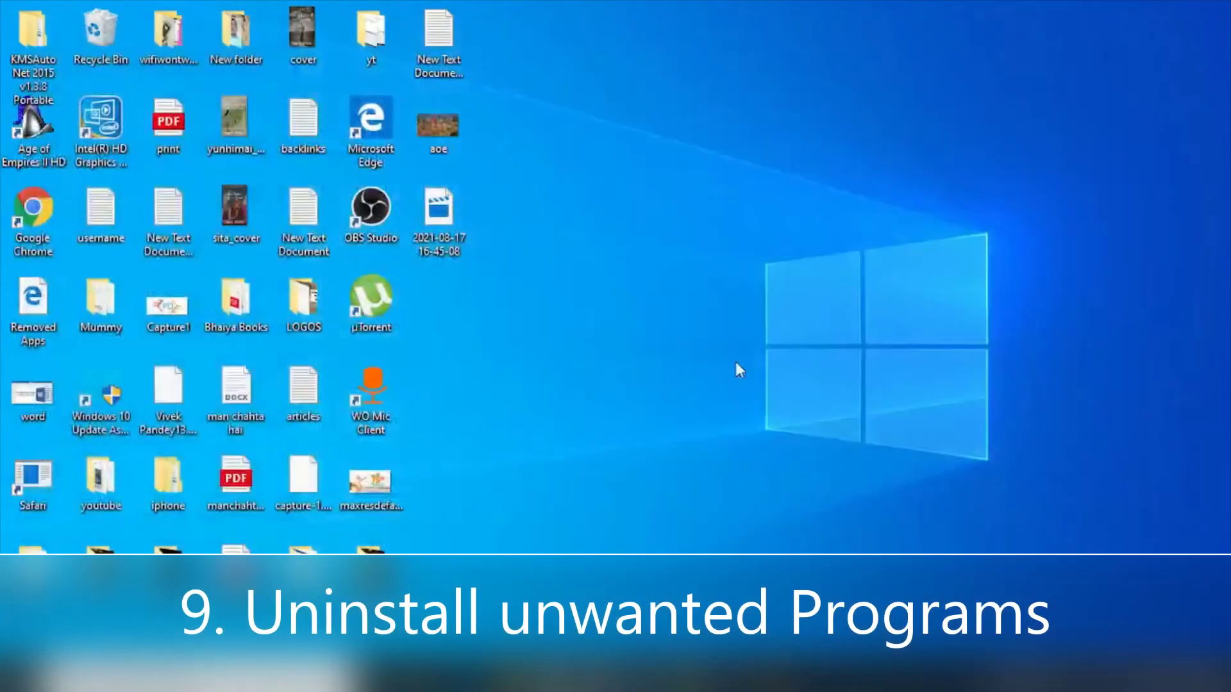
# Step: Search for "control", open Control Panel, review the installed programs under Uninstall a program and close the window
pyautogui.click(198, 679)
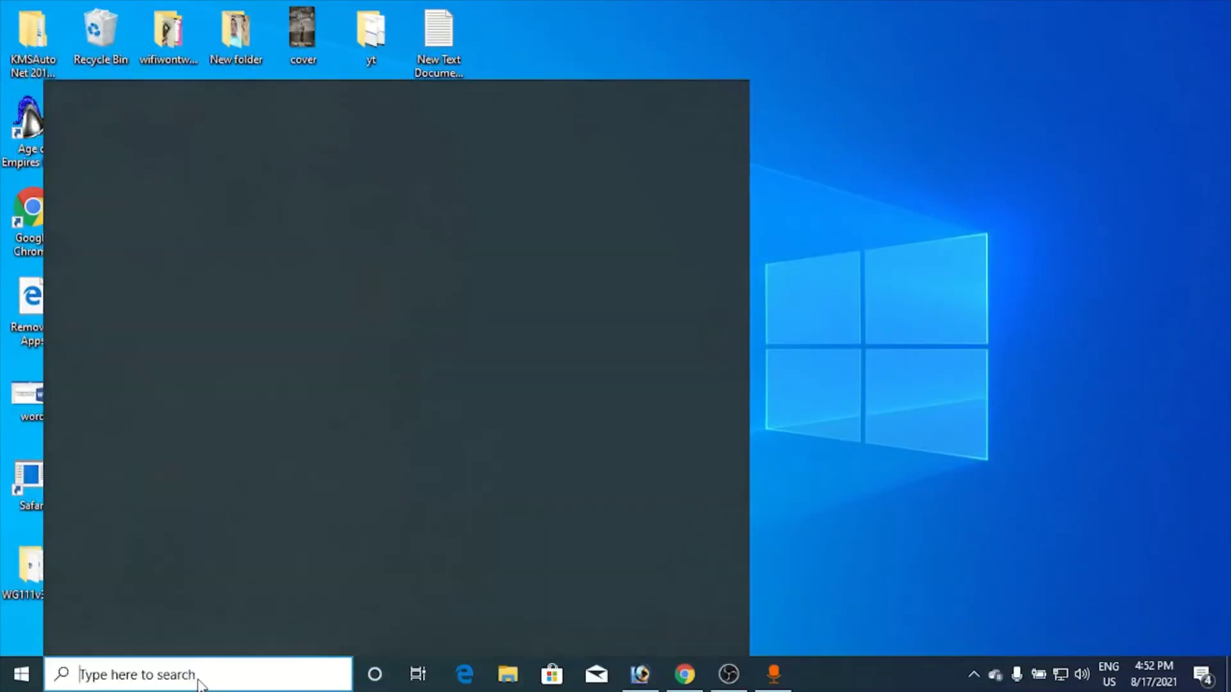
pyautogui.write('co')
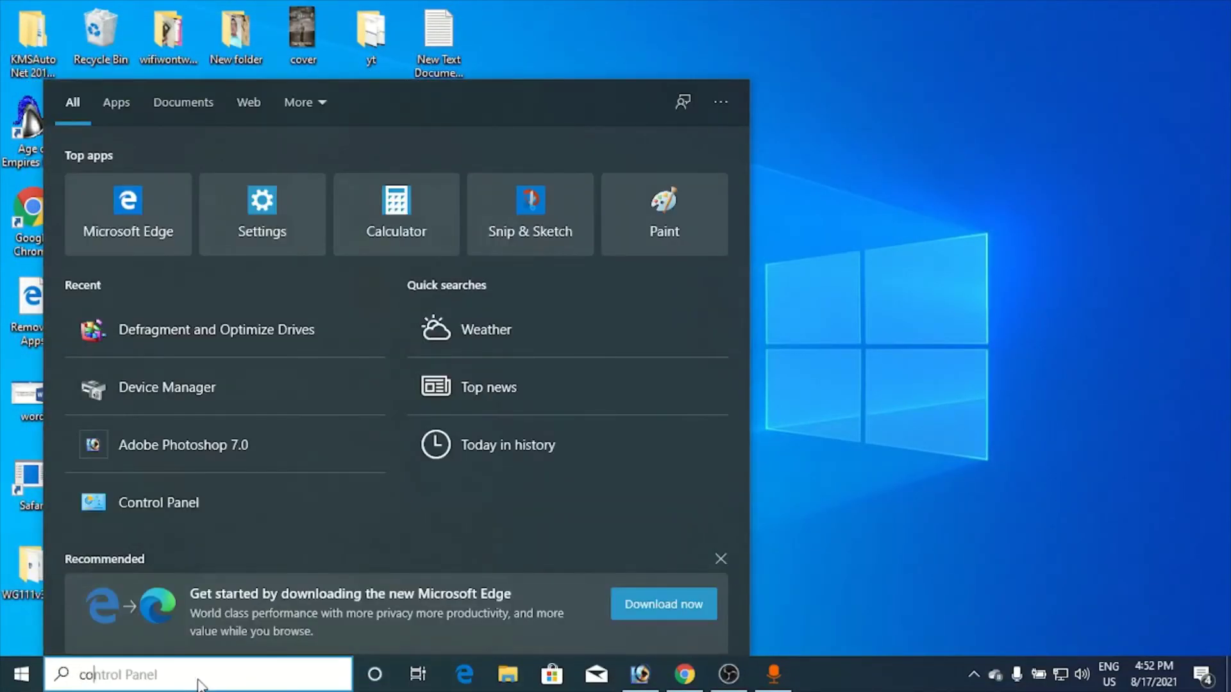
pyautogui.write('ntrol')
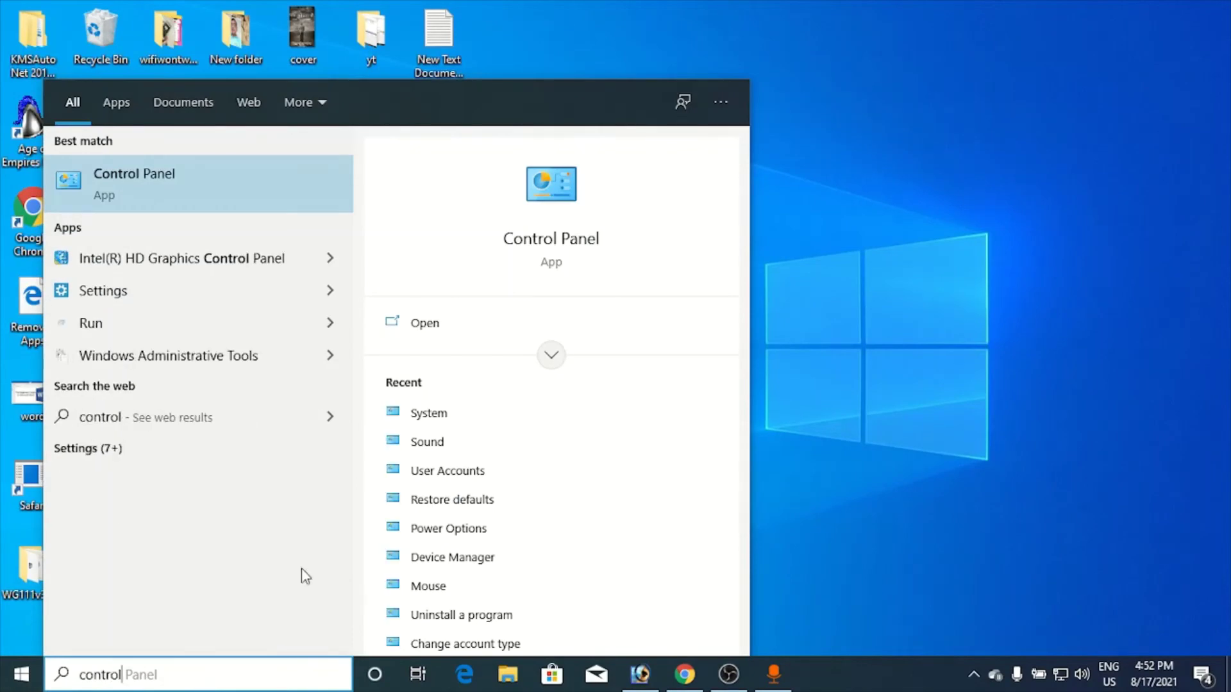
pyautogui.click(278, 212)
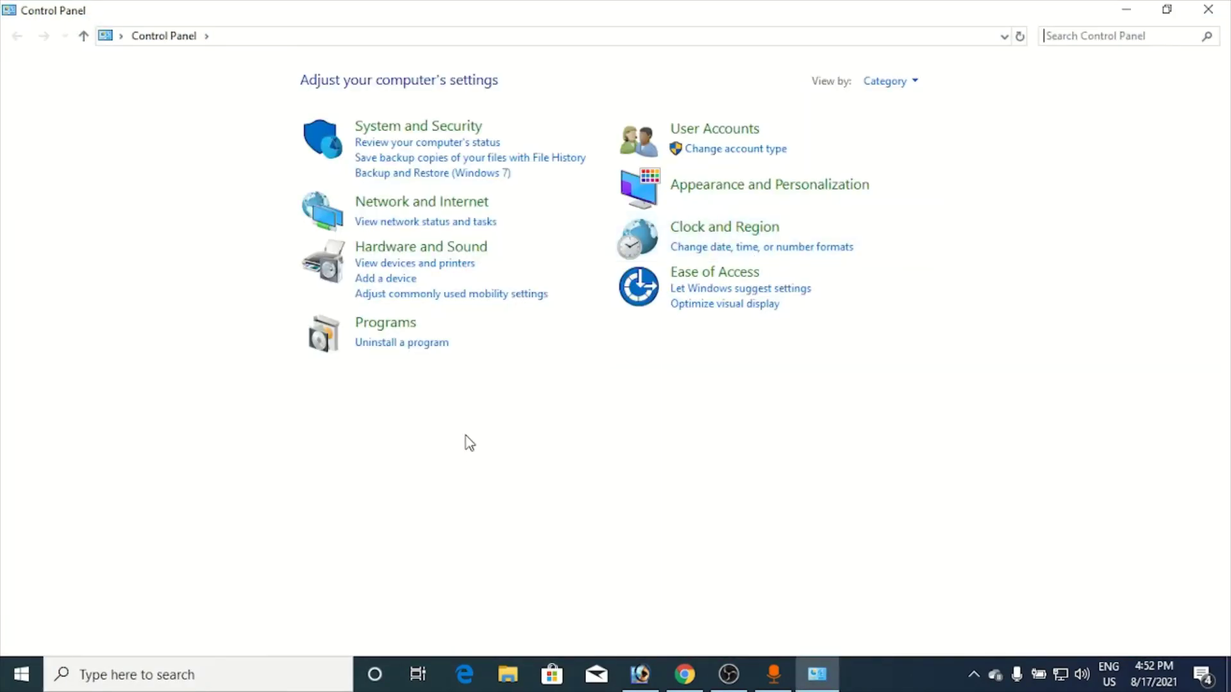
pyautogui.click(401, 346)
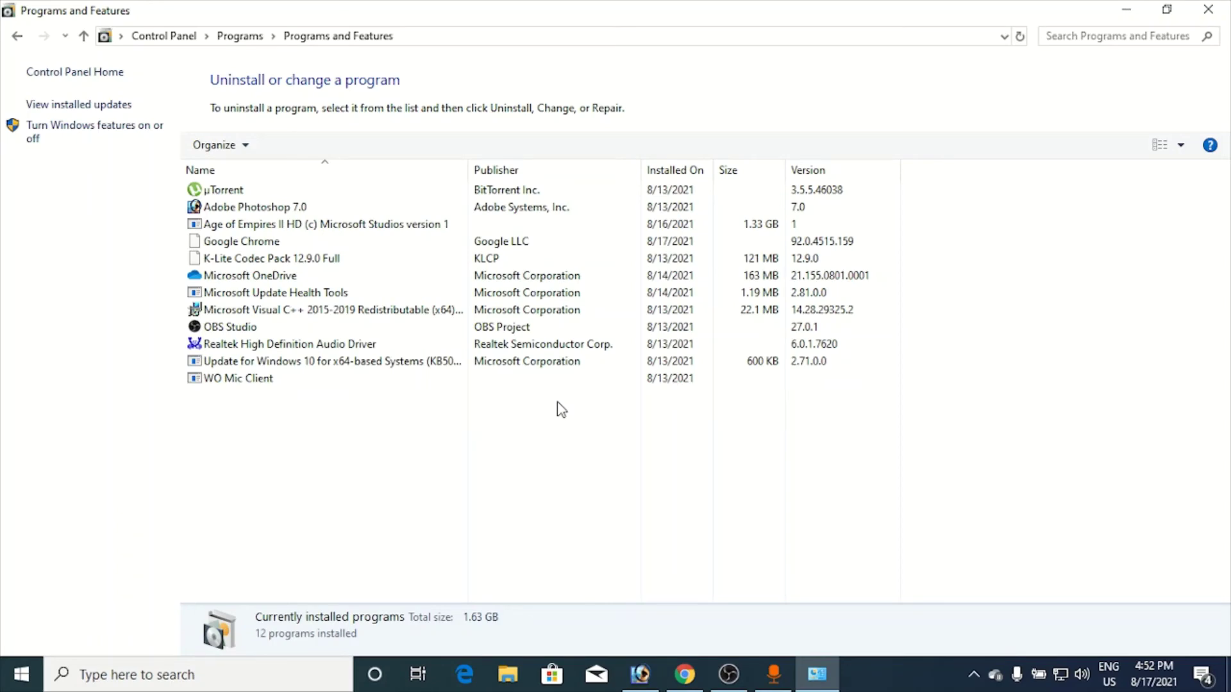
pyautogui.click(1209, 10)
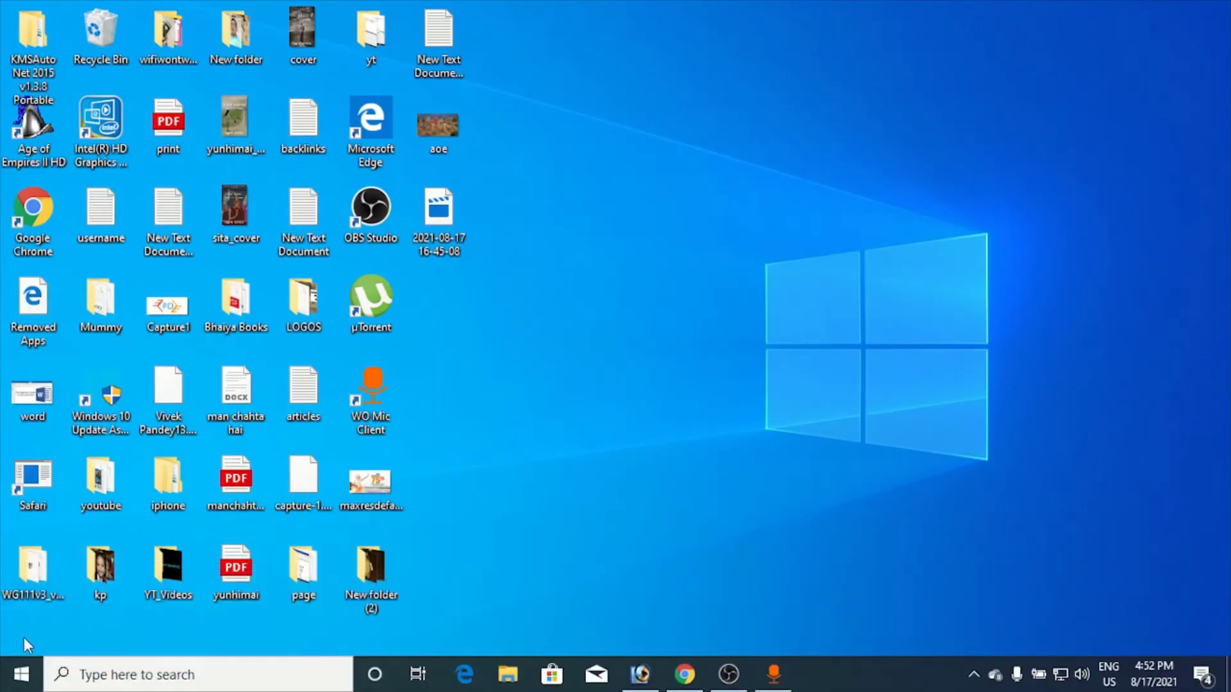
# Step: Open the Recovery page under Update & Security in Settings, view the Reset this PC options and cancel the reset
pyautogui.click(22, 673)
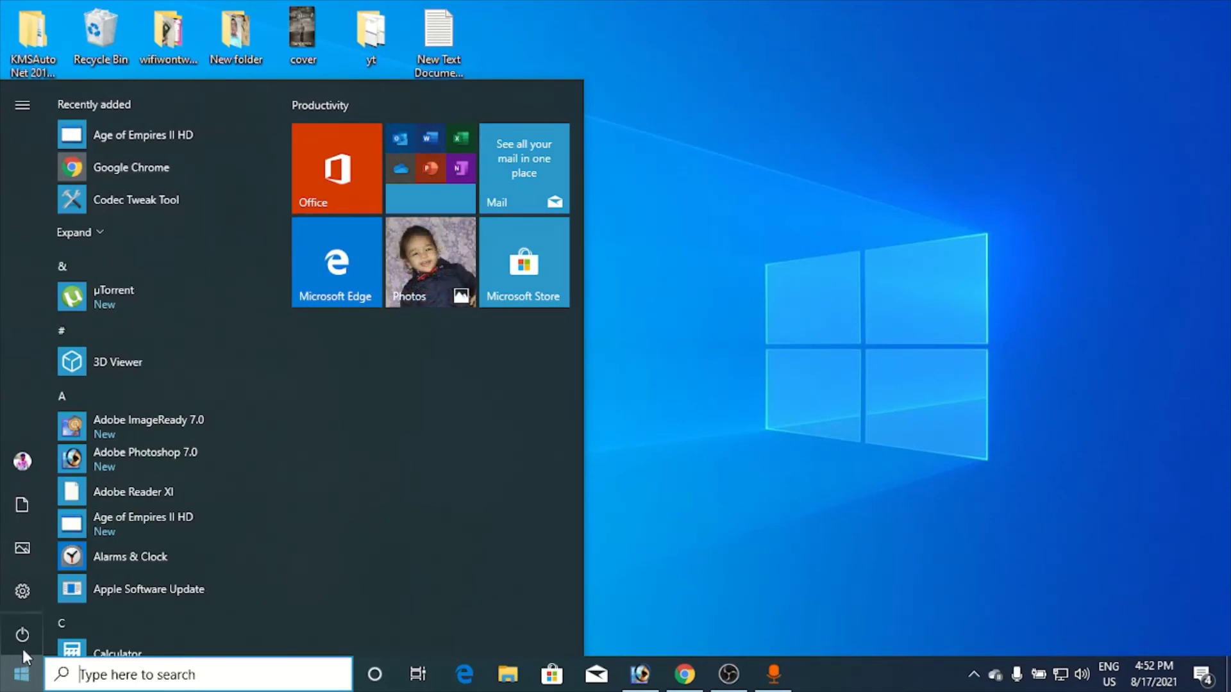
pyautogui.click(23, 591)
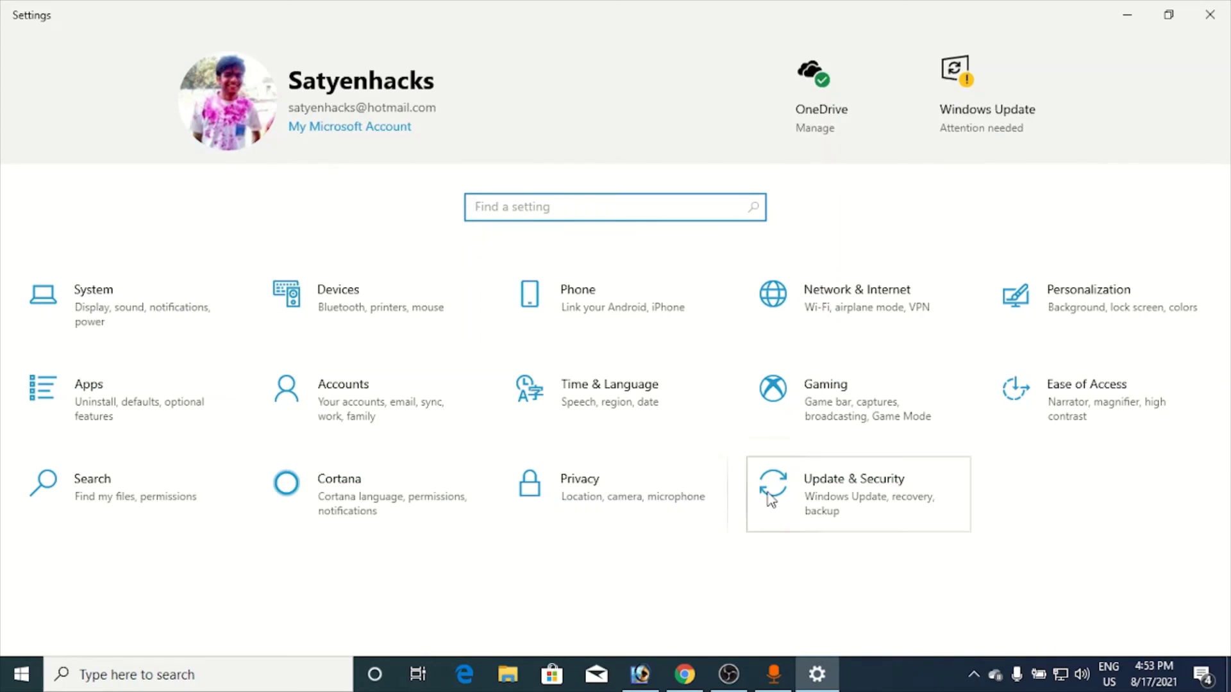
pyautogui.click(870, 507)
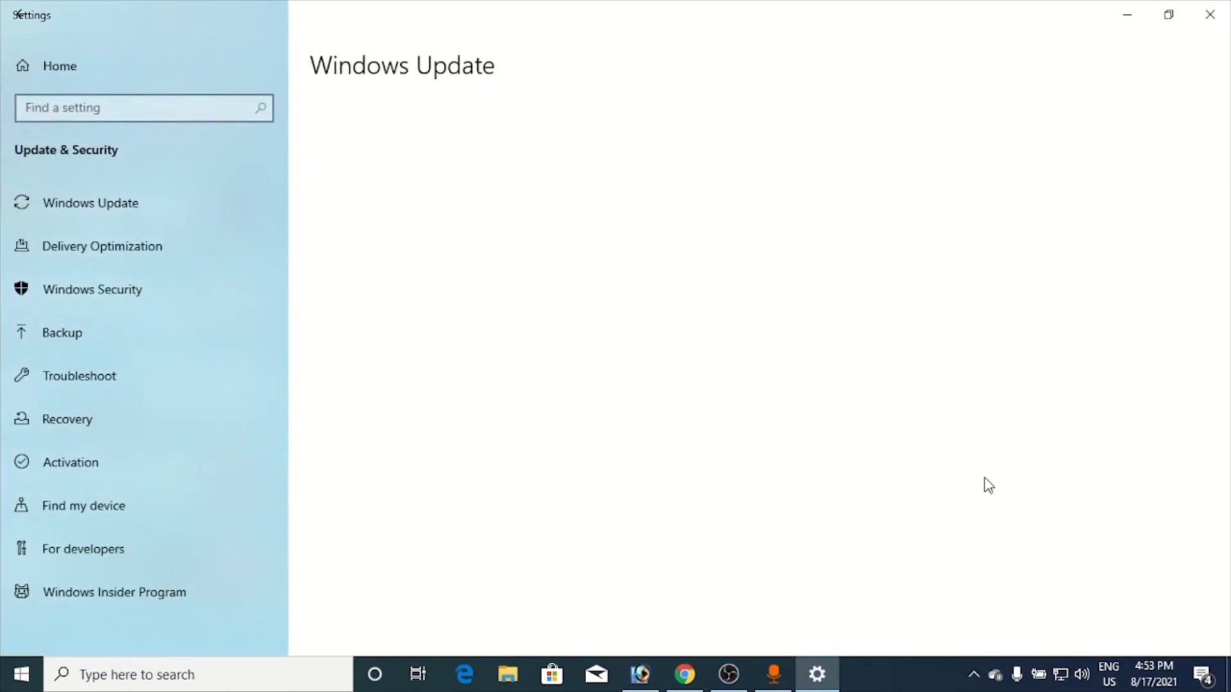
pyautogui.click(122, 417)
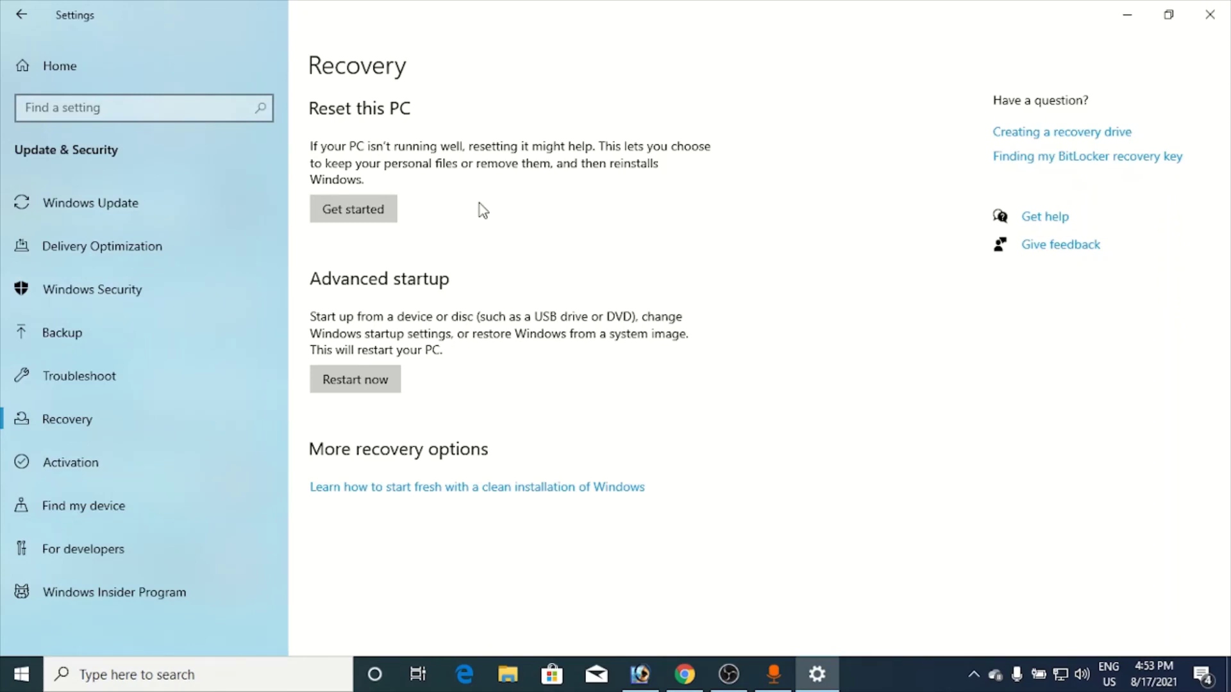
pyautogui.click(366, 213)
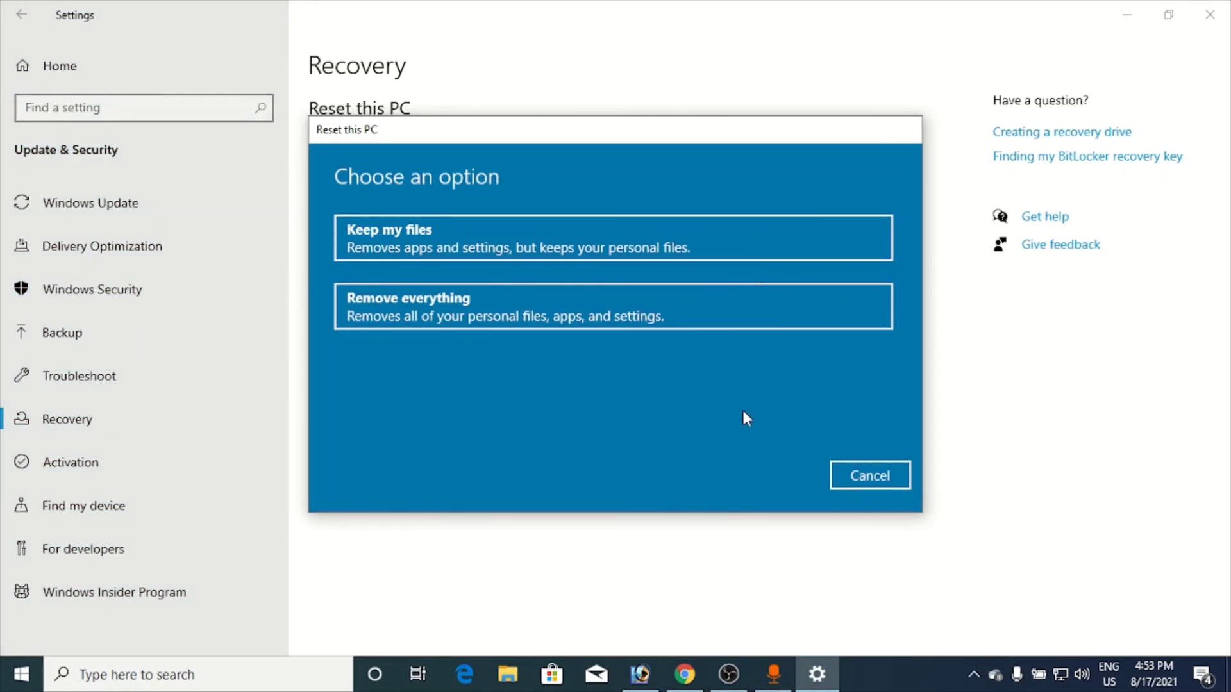
pyautogui.click(882, 474)
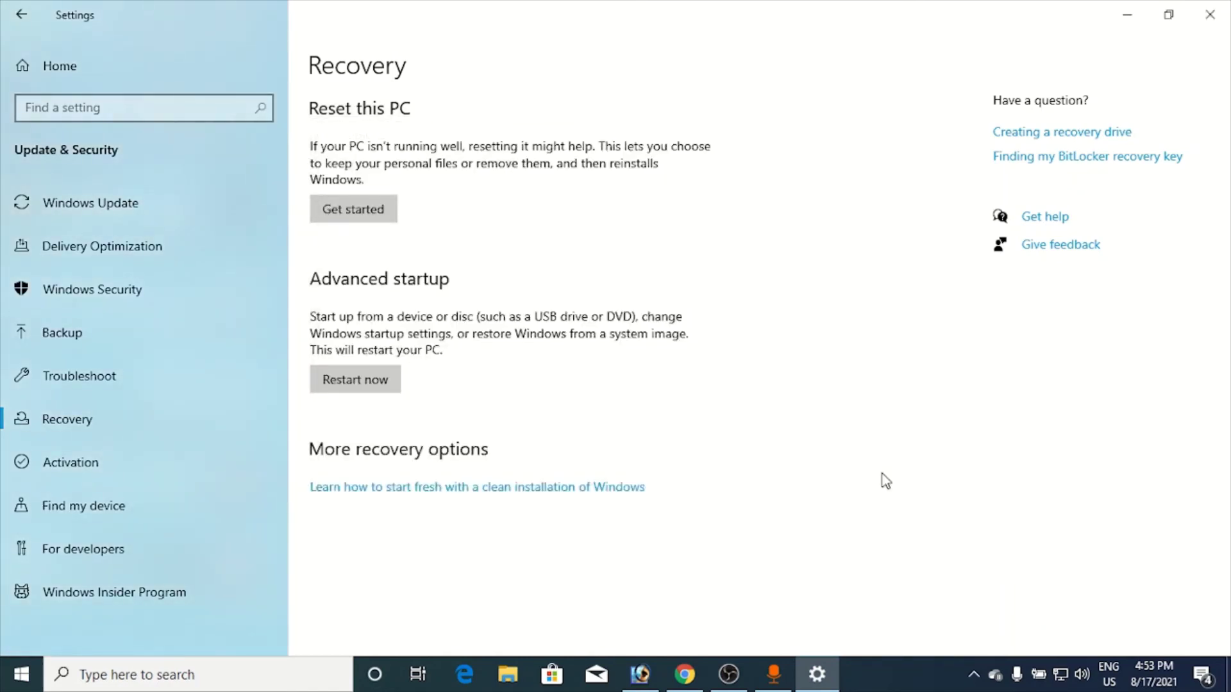